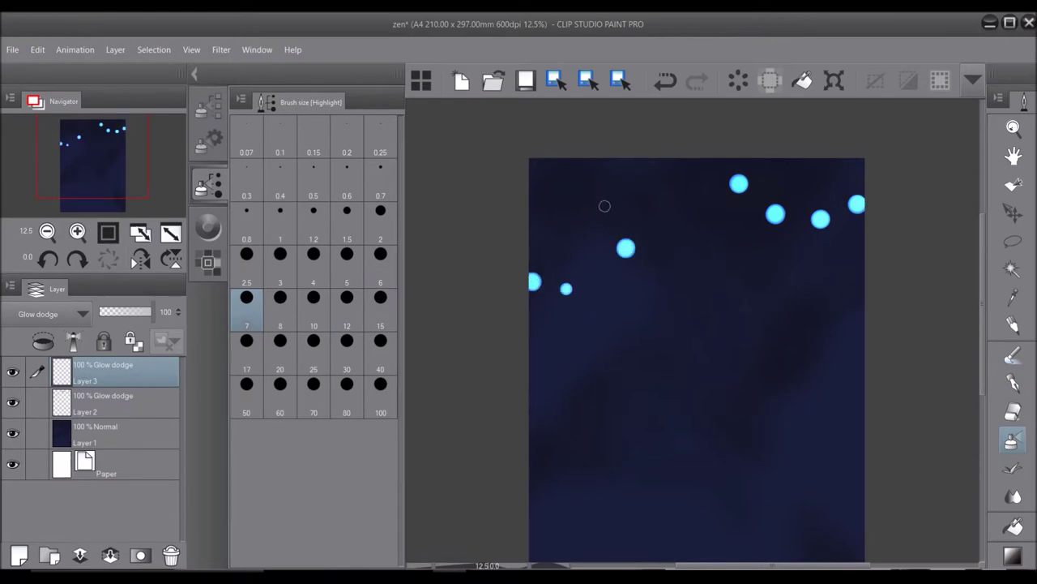
Draw a straight cyan light beam slanting across the canvas's upper-left area.
left_click_drag(523, 245, 614, 213)
key("ctrl+z")
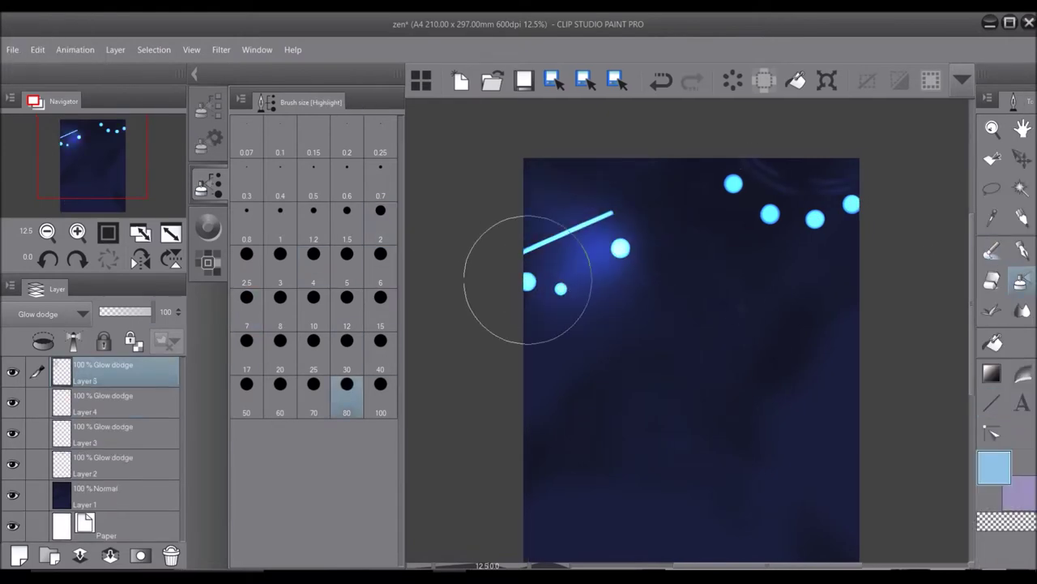
Paint two rows of small cyan light dots near the canvas's lower-left edge with the Highlight airbrush at size 12.
scroll(612, 242, "down", 3)
left_click(313, 341)
key("ctrl+z")
left_click(347, 296)
left_click_drag(539, 415, 595, 418)
left_click_drag(527, 448, 555, 450)
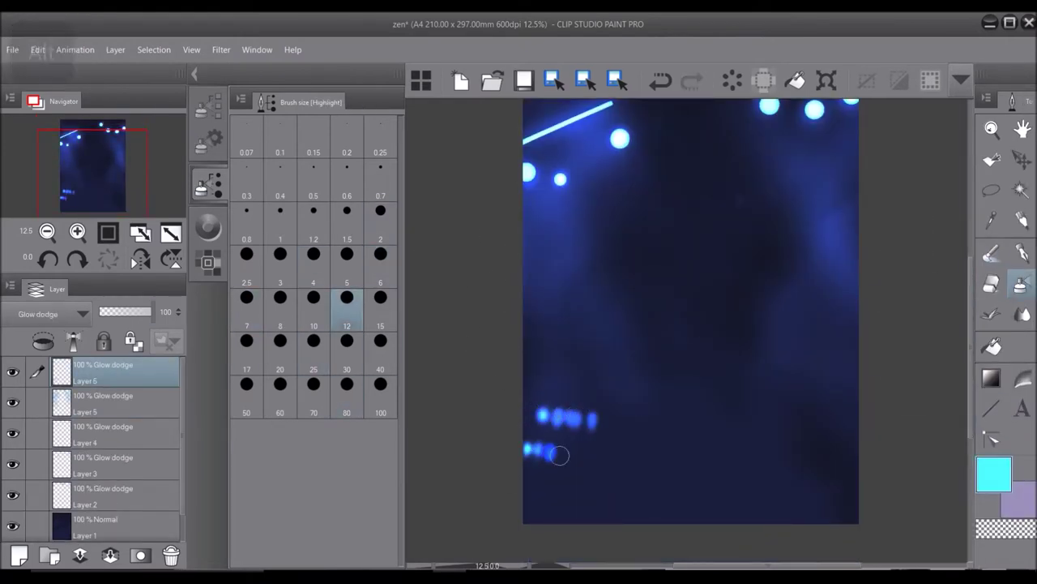
Add a new layer and paint rows of blurred lights across the lower background in light blue (H 209, S 56, V 93).
left_click(208, 226)
left_click(323, 176)
left_click(20, 556)
mouse_move(664, 429)
left_mouse_down()
mouse_move(806, 378)
mouse_move(778, 491)
mouse_move(727, 369)
left_mouse_up()
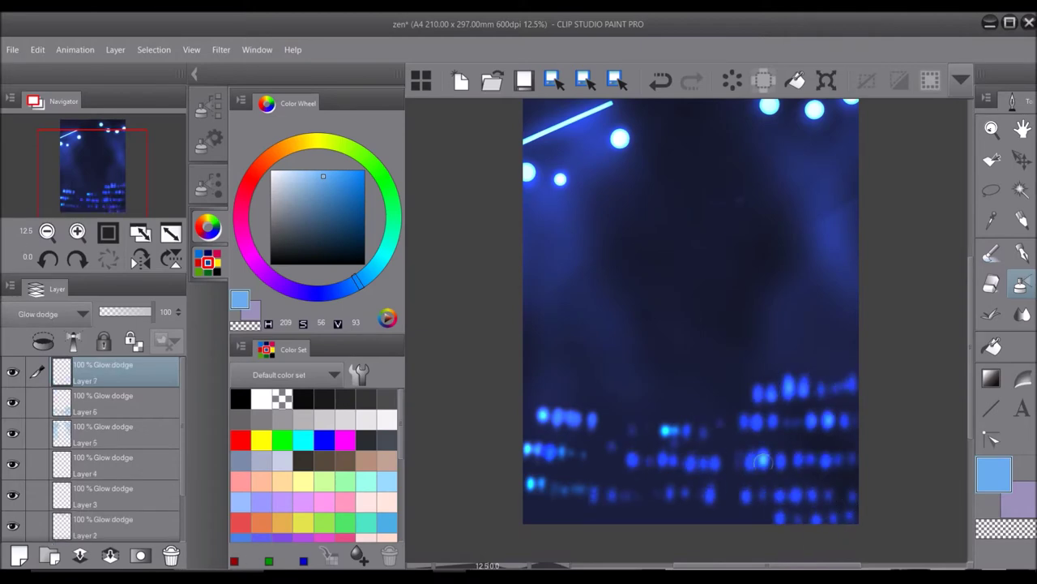
Add a new layer and block in a standing figure with one raised arm in pink, using the pencil at size 10.
left_click(209, 184)
scroll(691, 308, "up", 3)
scroll(690, 325, "down", 2)
left_click(312, 297)
left_click(19, 555)
mouse_move(660, 235)
left_mouse_down()
mouse_move(674, 278)
mouse_move(641, 389)
mouse_move(689, 445)
mouse_move(713, 261)
left_mouse_up()
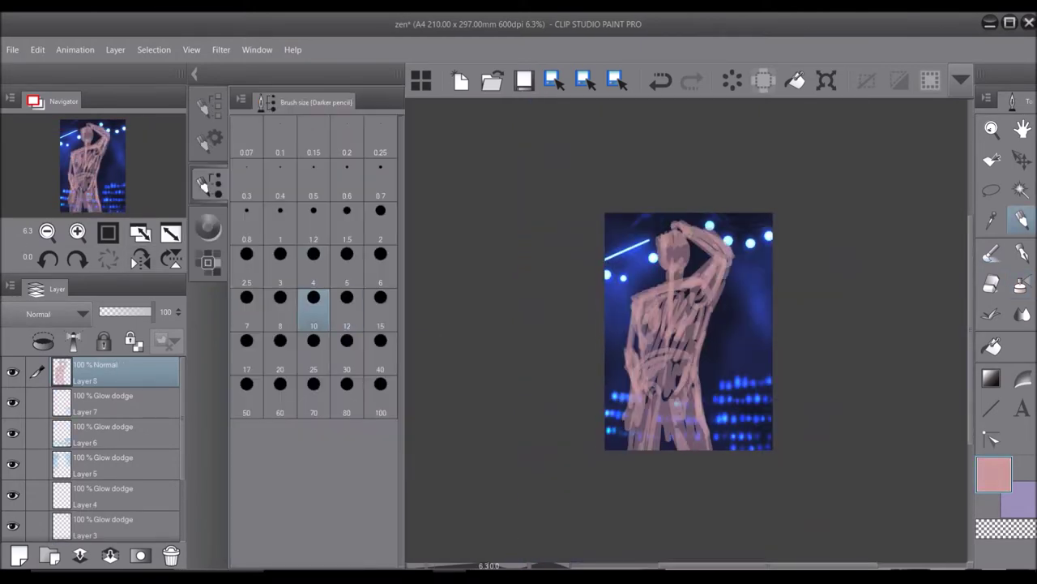
Fill out the figure's skin and shade the neck, chest and abdomen with reddish tones, checking the mirrored view.
left_click_drag(649, 308, 689, 397)
left_click(140, 260)
left_click(347, 341)
key("alt")
left_click(140, 260)
left_click(347, 296)
left_click(208, 227)
key("alt")
Add a new layer and block in an open jacket with sleeves and a billowing side in muted grey-blue.
left_click(19, 555)
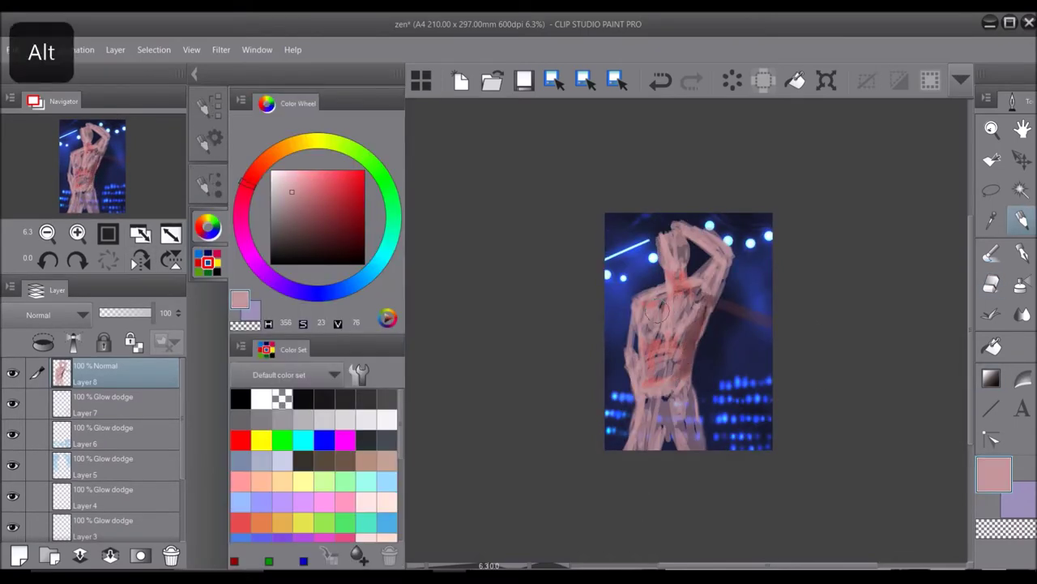
left_click(278, 223)
left_click(327, 290)
left_click(294, 241)
left_click_drag(664, 282, 617, 358)
left_click(283, 206)
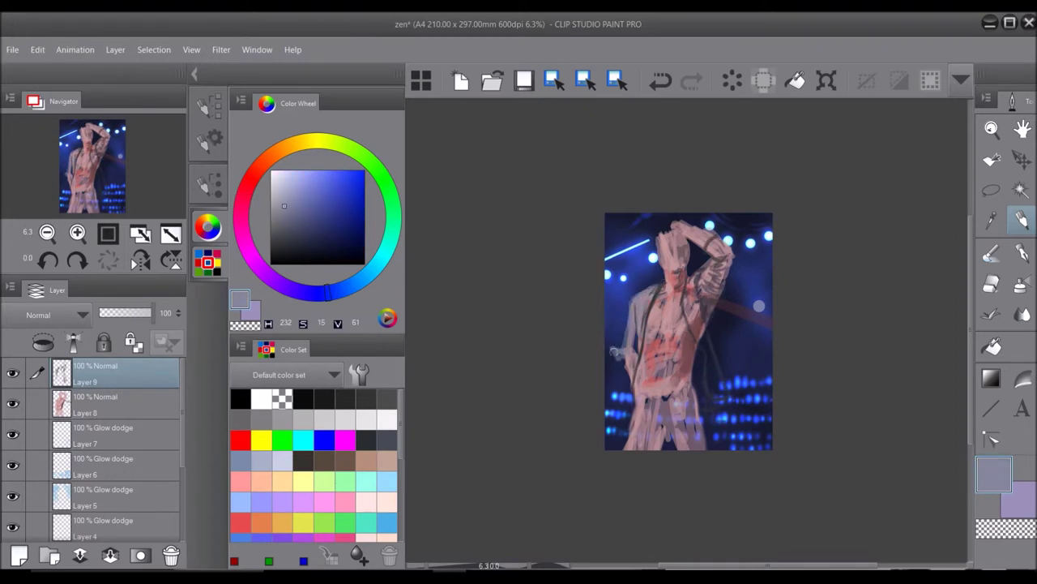
left_click(729, 373, "alt")
left_click_drag(713, 333, 733, 413)
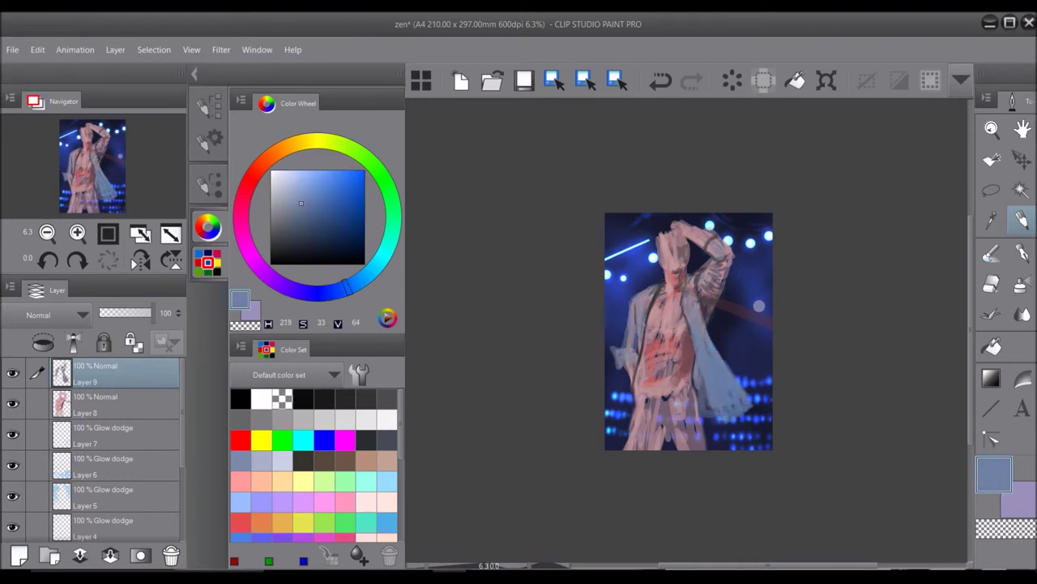
Refine the jacket's edges, folds and sleeve creases with dark blue strokes, using the pencil at sizes 6 and 5.
left_click(331, 290)
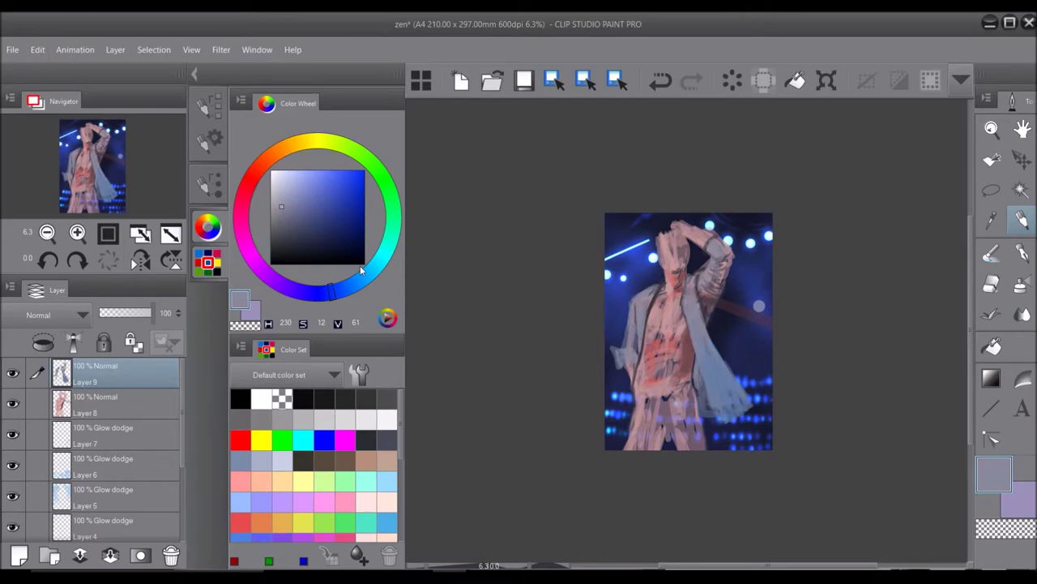
left_click(207, 185)
key("ctrl+z")
key("ctrl+z")
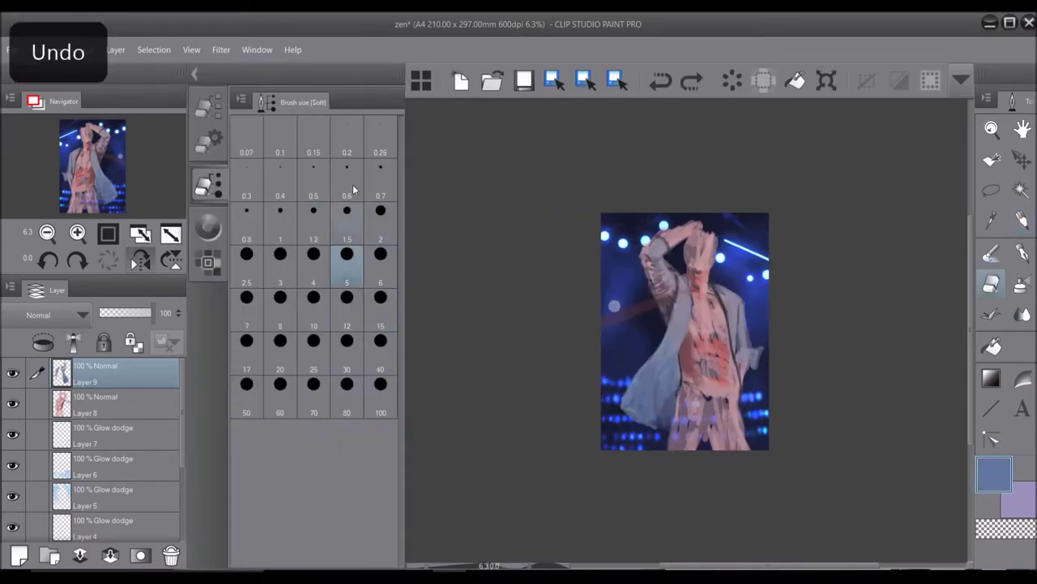
left_click(381, 263)
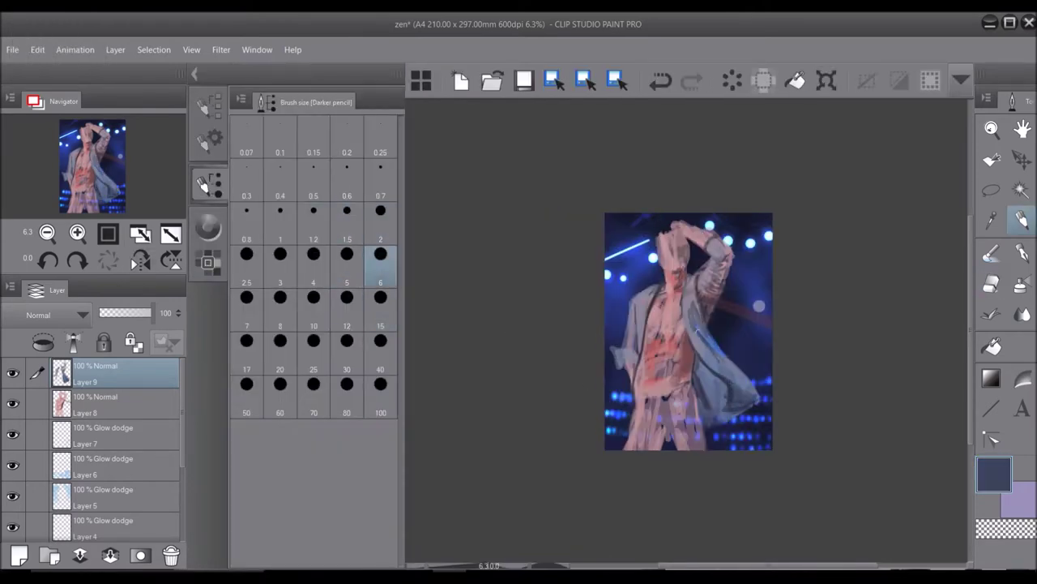
left_click(347, 258)
left_click_drag(687, 278, 687, 340)
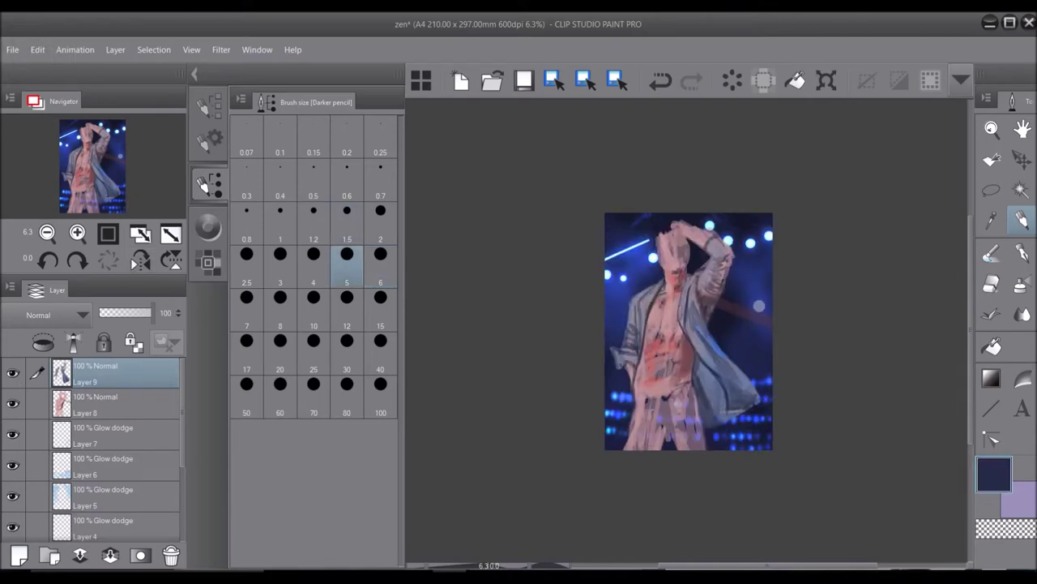
Return to the skin layer and darken the side of the torso and abdomen with a dusky red, using pencil size 6.
key("alt+bracketleft")
key("ctrl+plus")
key("bracketright")
key("bracketright")
key("bracketright")
key("bracketright")
key("bracketright")
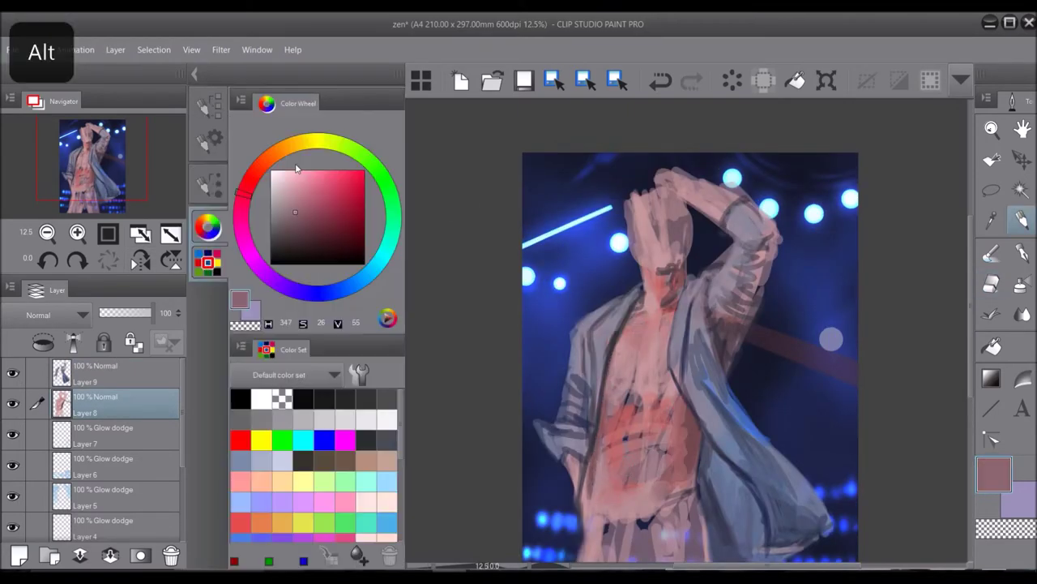
key("alt+bracketright")
key("bracketleft")
key("bracketleft")
key("bracketleft")
key("bracketleft")
key("alt+bracketleft")
left_click_drag(689, 433, 644, 441)
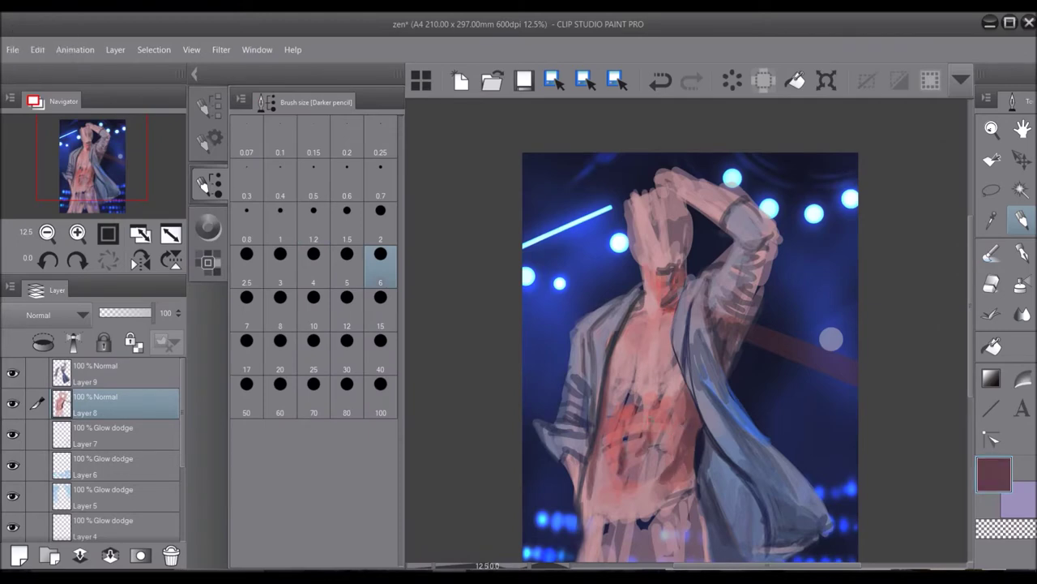
Model the abdominal muscles and lower belly with red and pink skin tones, checking the mirrored view.
left_click_drag(649, 405, 664, 470)
left_click_drag(616, 413, 599, 494)
key("h")
key("h")
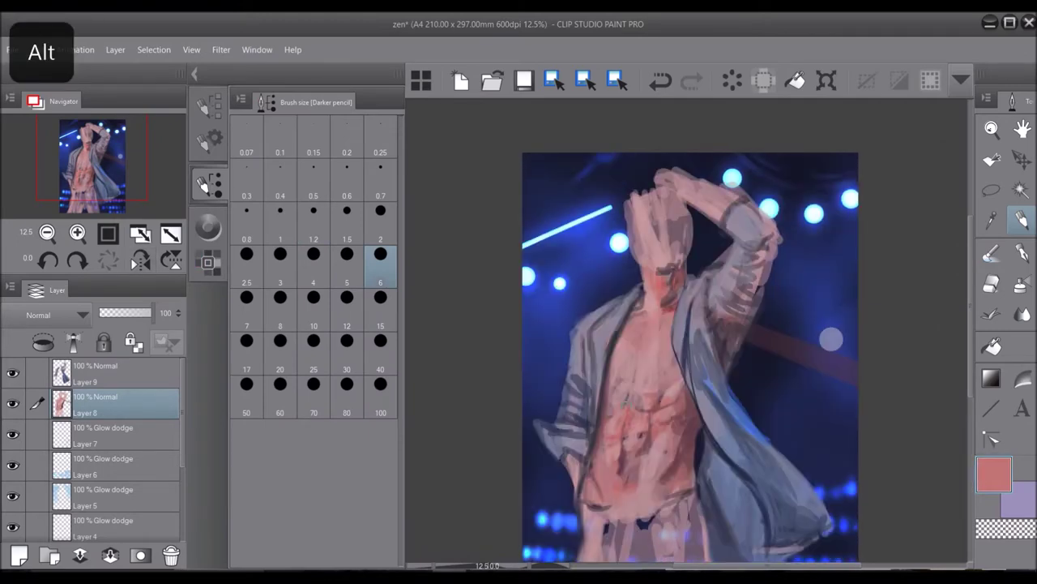
Add a new layer and sketch the collarbones, torso side and raised upper arm in bright red at pencil size 2.
left_click_drag(624, 313, 689, 299)
key("ctrl+shift+n")
key("bracketleft")
key("bracketleft")
key("bracketleft")
key("bracketleft")
key("bracketleft")
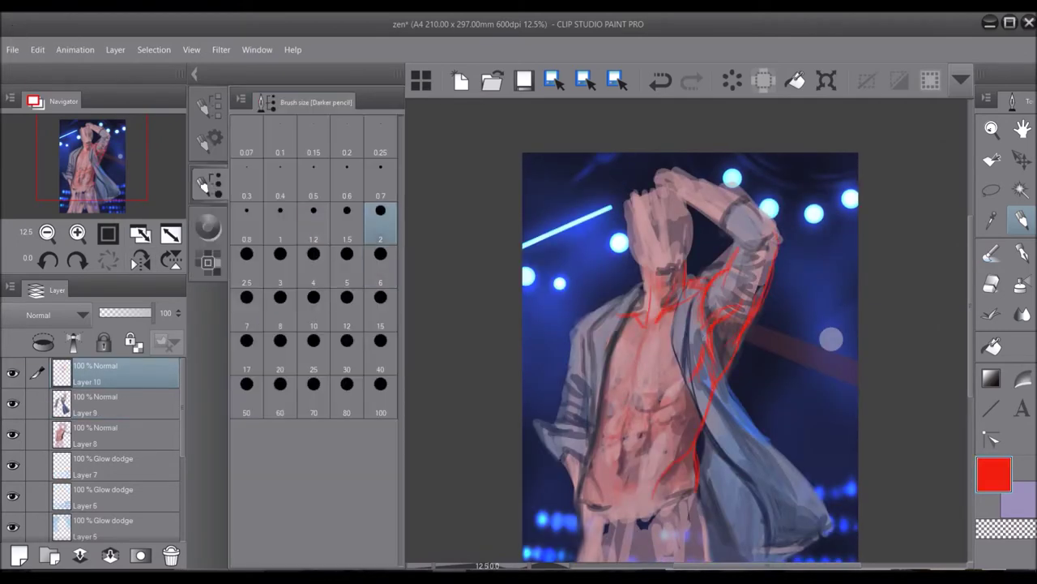
Extend the red anatomy sketch over the abdomen, hips and legs, checking the pose in mirrored view.
key("h")
key("ctrl+z")
scroll(683, 357, "down", 3)
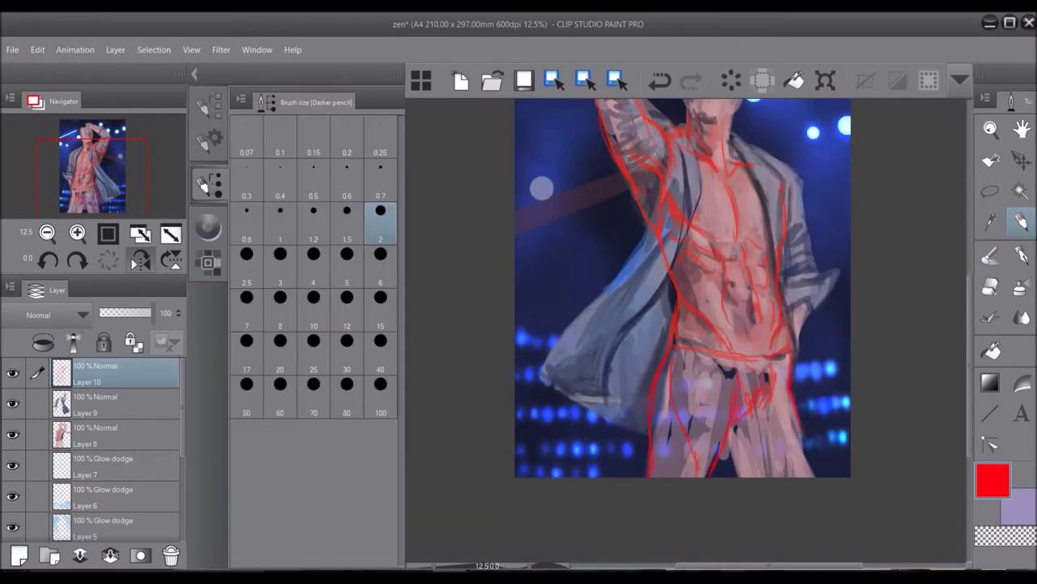
key("h")
key("e")
key("h")
key("bracketright")
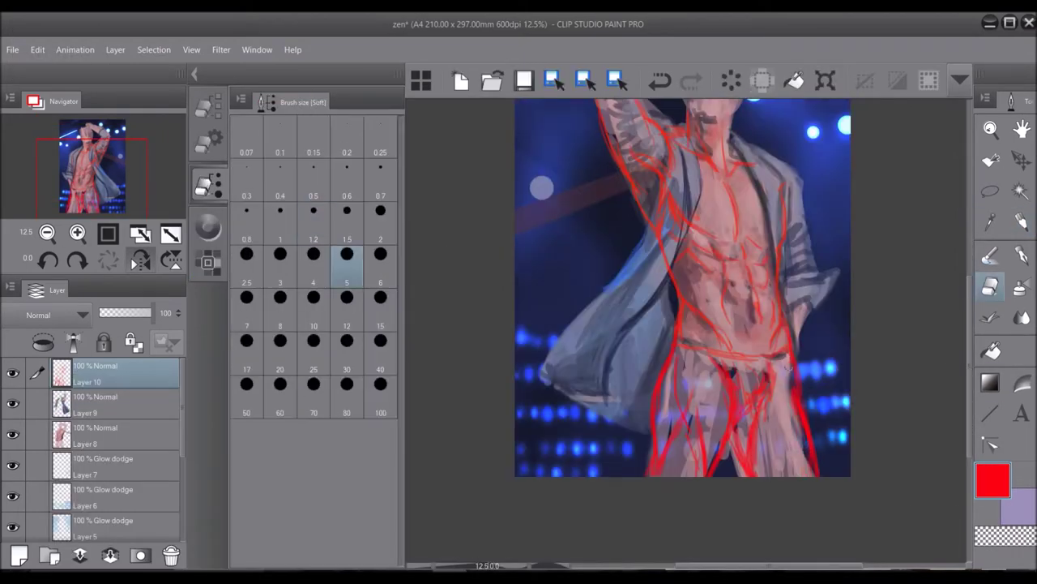
Outline the raised forearm, hand and far shoulder in red with the pencil at size 5.
scroll(683, 299, "up", 1)
key("p")
scroll(683, 300, "up", 1)
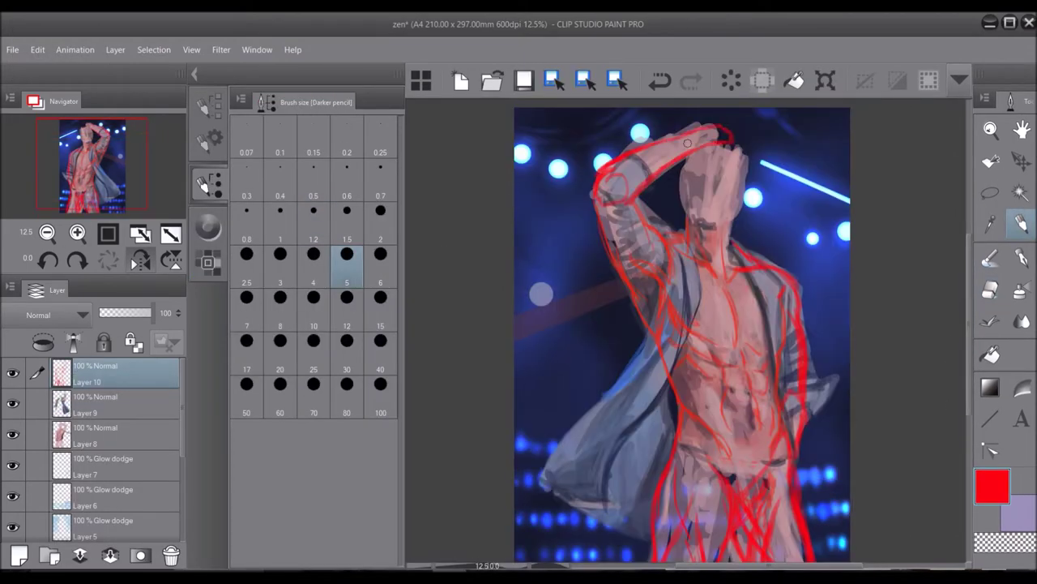
Fade the red sketch layer to 53% opacity and return to the skin layer with the pencil at size 10.
key("h")
key("bracketleft")
key("bracketleft")
key("bracketleft")
key("bracketleft")
key("alt+bracketleft")
key("alt+bracketleft")
key("bracketright")
key("bracketright")
key("bracketright")
key("bracketright")
key("bracketright")
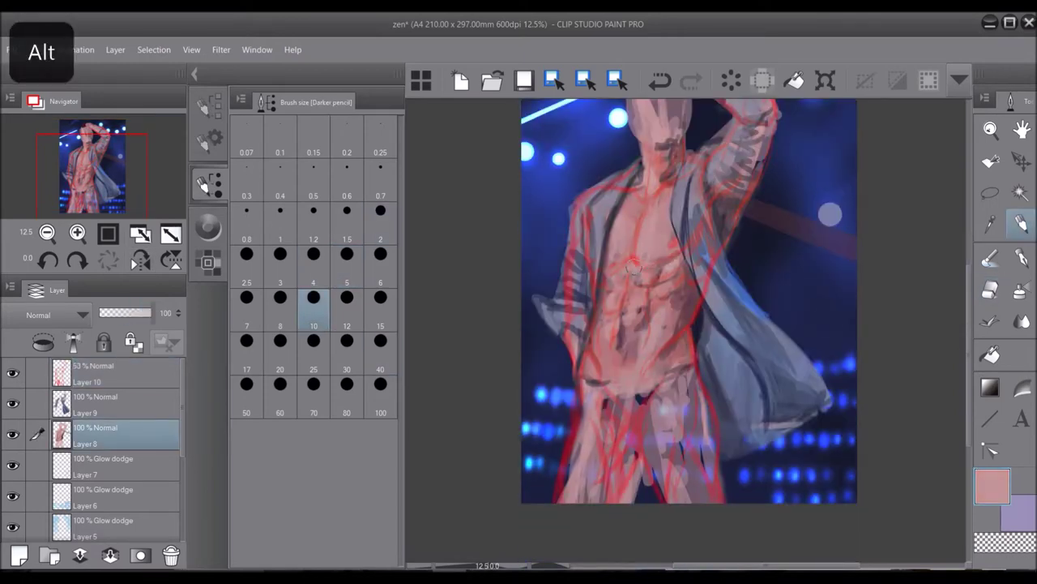
Repaint the chest and abdominal muscles along the sketch guidelines with skin tones sampled from the canvas.
left_click(750, 285, "alt")
left_click(675, 354, "alt")
scroll(677, 324, "up", 2)
left_click(679, 309, "alt")
left_click(680, 309, "alt")
key("h")
left_click(763, 338, "alt")
left_click(660, 389, "alt")
key("h")
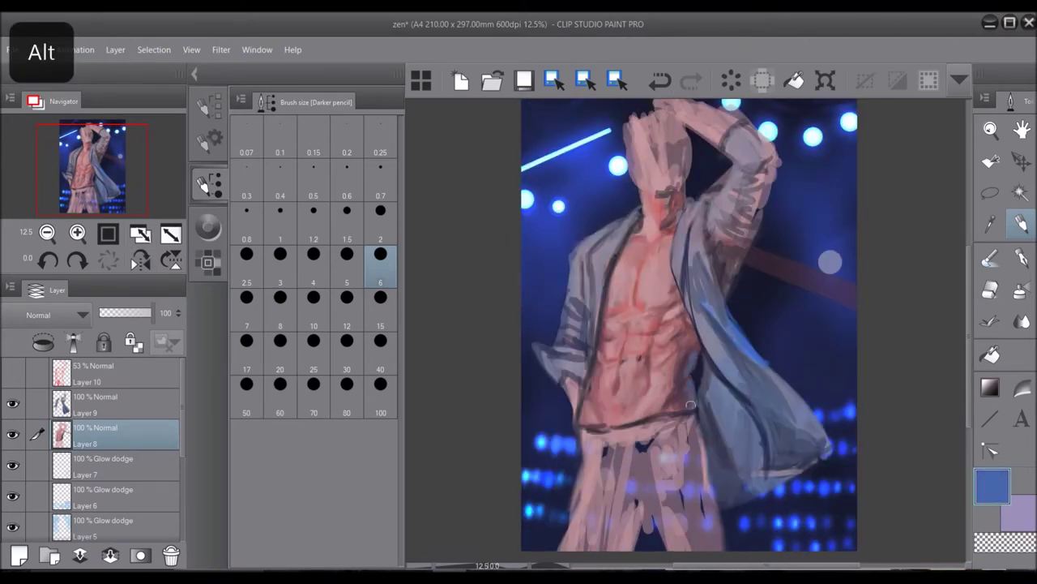
Refine the lower abdomen and waistline shading with sampled reddish tones, comparing against the mirrored view.
key("h")
left_click(687, 381, "alt")
left_click(778, 401, "alt")
key("h")
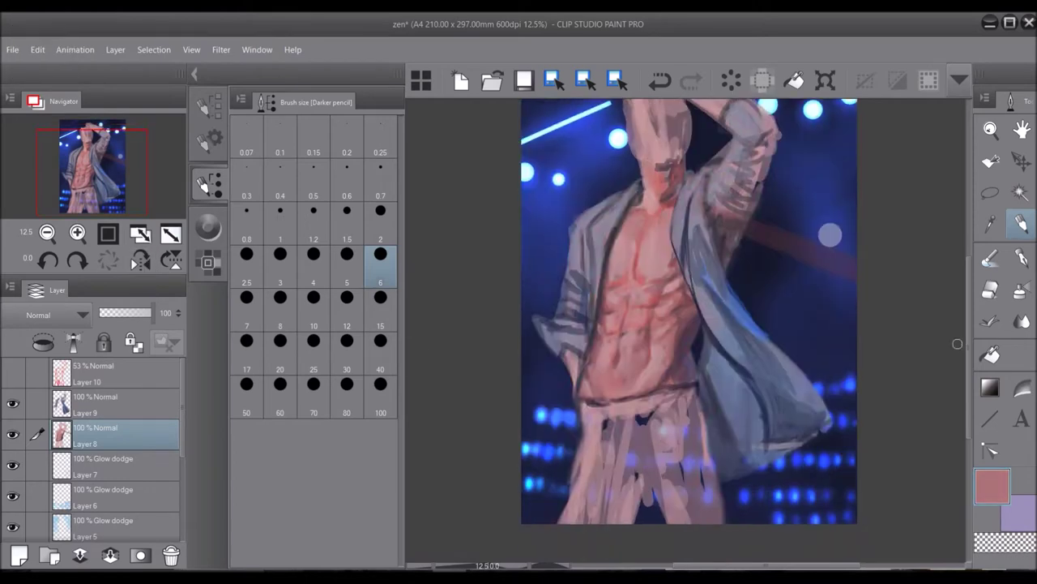
Show the red sketch and draw dark waistband and trouser fold lines on a new layer with the pencil at size 4.
left_click(12, 373)
key("ctrl+shift+n")
left_click(314, 253)
left_click_drag(577, 438, 699, 423)
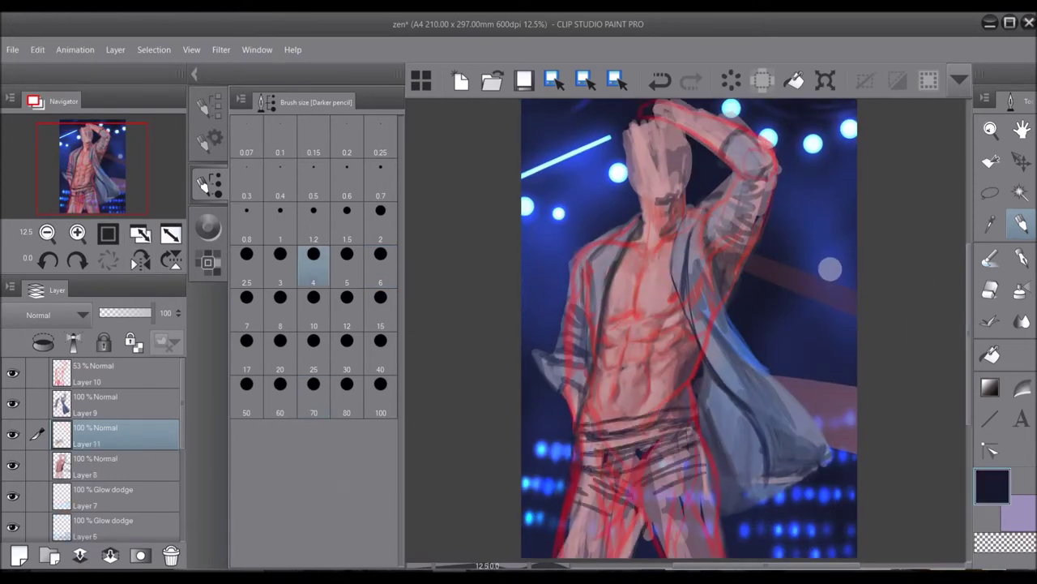
Hide the red sketch and fill the trousers with dark purple-blue on a new layer at pencil size 12.
left_click(12, 373)
key("ctrl+shift+n")
left_click(347, 326)
left_click_drag(584, 421, 714, 454)
left_click(653, 496, "alt")
scroll(653, 496, "down", 1)
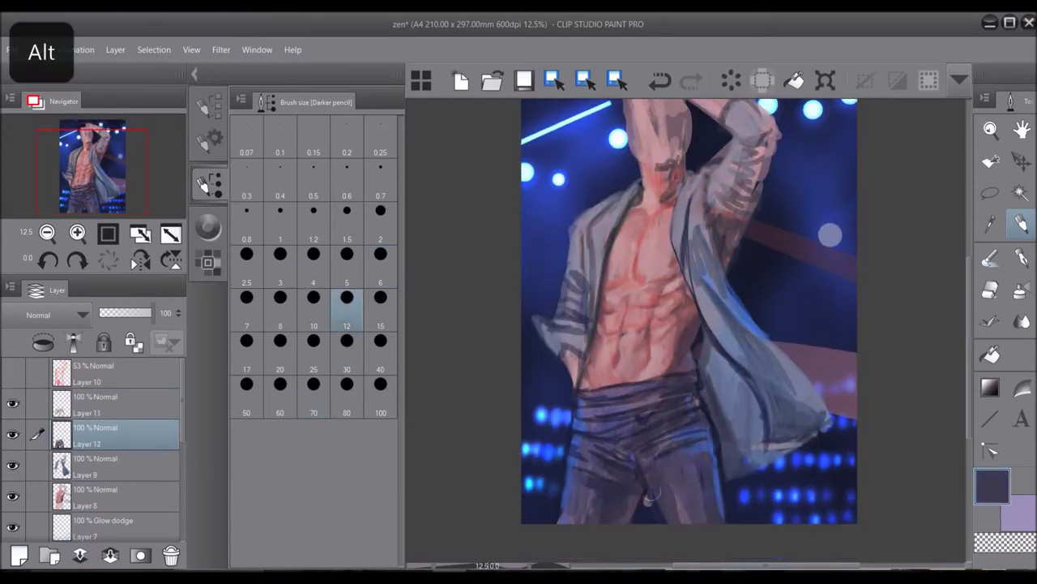
key("h")
key("ctrl+z")
key("ctrl+z")
key("e")
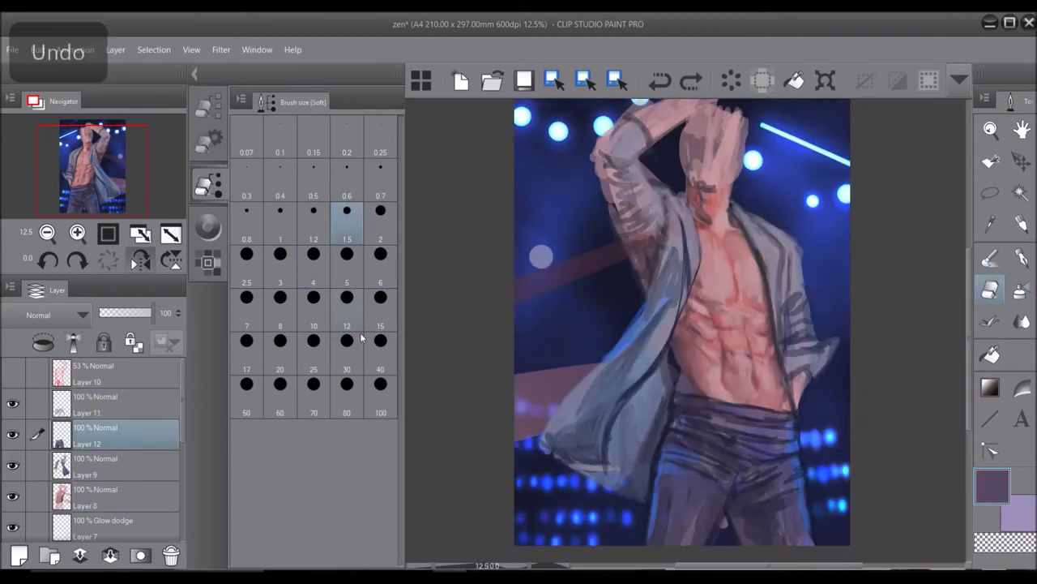
Add a new layer and paint grey-blue hair around the head with the pencil at size 5.
key("ctrl+shift+n")
key("h")
scroll(681, 324, "up", 2)
key("p")
left_click(347, 253)
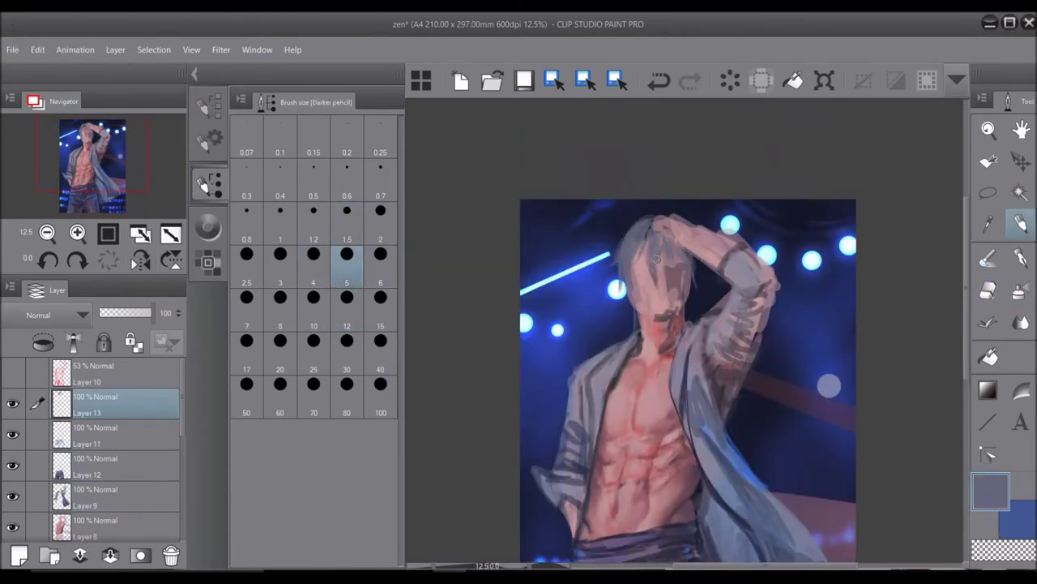
key("h")
scroll(673, 292, "down", 1)
left_click(734, 203, "alt")
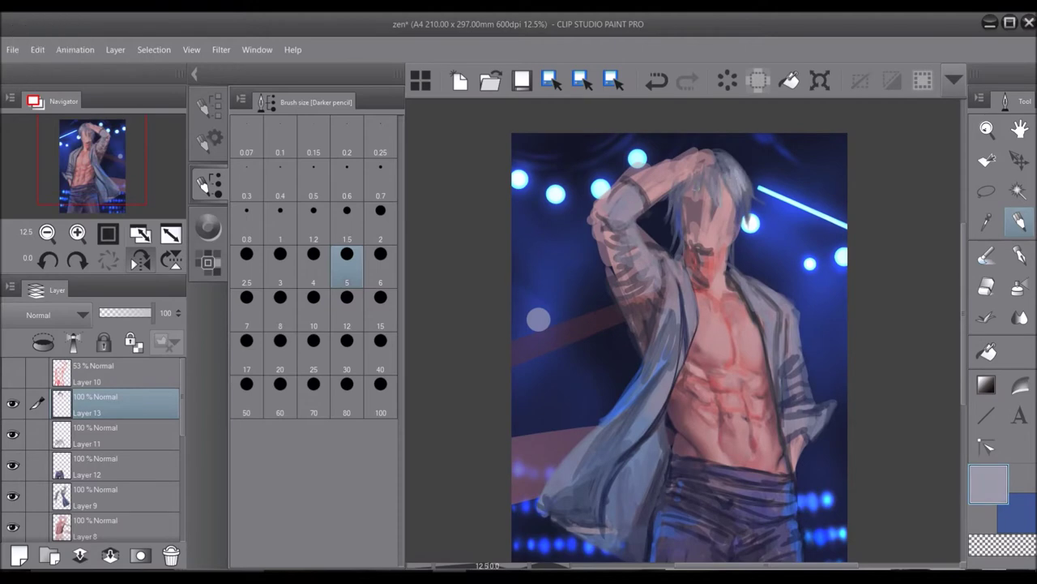
Paint a long grey ribbon streaming down behind the jacket and touch up the hair strands.
scroll(672, 324, "down", 1)
left_click_drag(628, 259, 520, 484)
key("h")
left_click(753, 270, "alt")
left_click_drag(766, 291, 838, 478)
scroll(689, 341, "up", 2)
left_click_drag(632, 248, 625, 267)
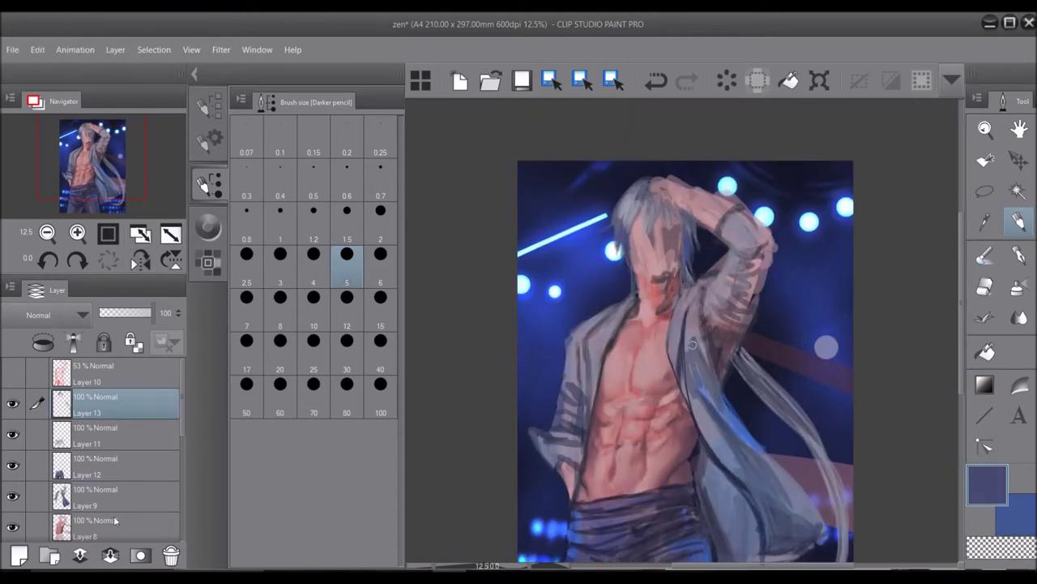
Switch to the skin layer and rough in the facial features with sampled skin tones at pencil size 2.
left_click(693, 345, "ctrl+shift")
left_click(638, 260, "alt")
left_click(369, 225)
key("h")
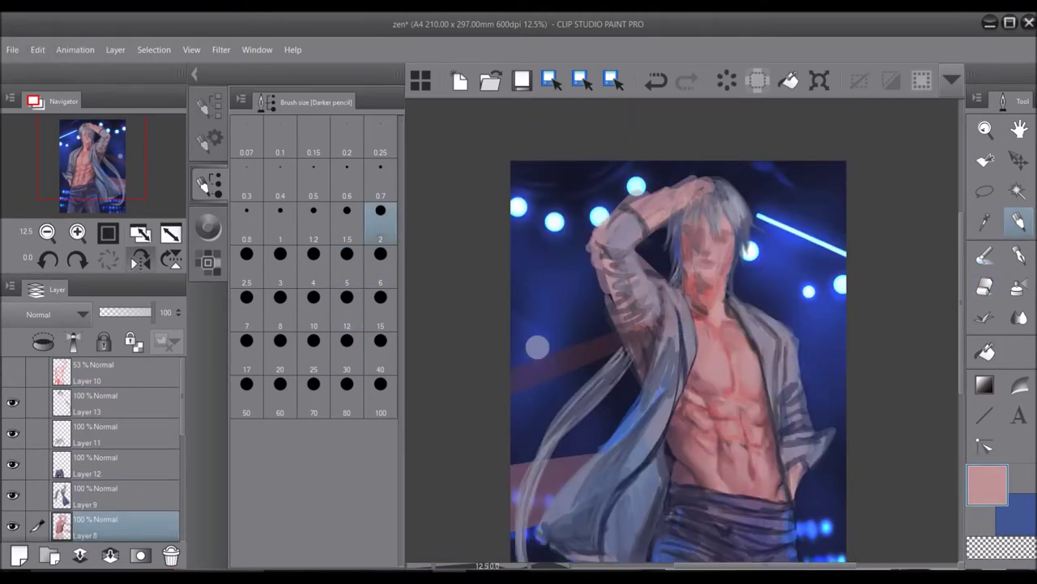
Shade the face and neck with sampled skin tones using the pencil at size 5.
left_click(347, 253)
scroll(702, 271, "down", 1)
left_click(701, 272, "alt")
key("h")
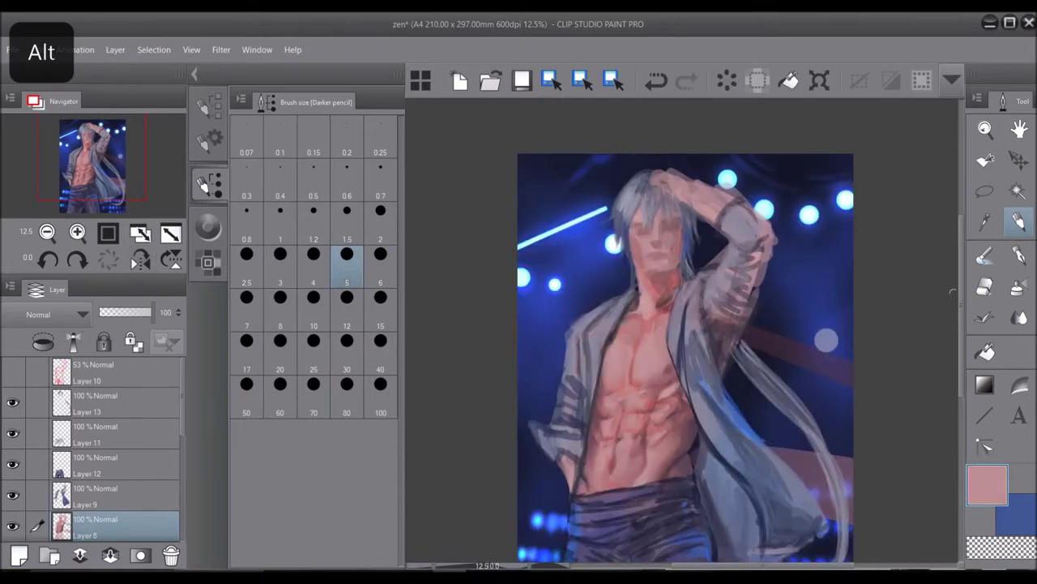
Sharpen the facial features with sampled tones at pencil size 2, repeatedly checking the mirrored view.
key("h")
key("h")
key("h")
left_click(662, 160, "alt")
left_click(380, 223)
key("h")
left_click(643, 156, "alt")
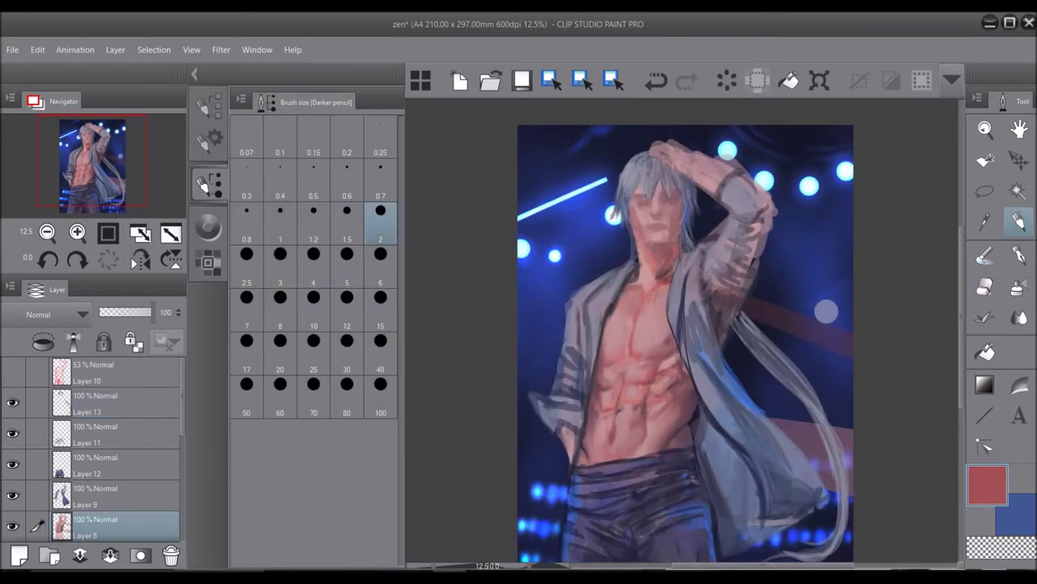
Define the eyes, brows and lips in darker tones and add a new layer above the skin layer.
left_click(207, 227)
left_click(689, 194, "alt")
key("h")
left_click(333, 236)
left_click(207, 186)
key("h")
key("ctrl+shift+n")
key("h")
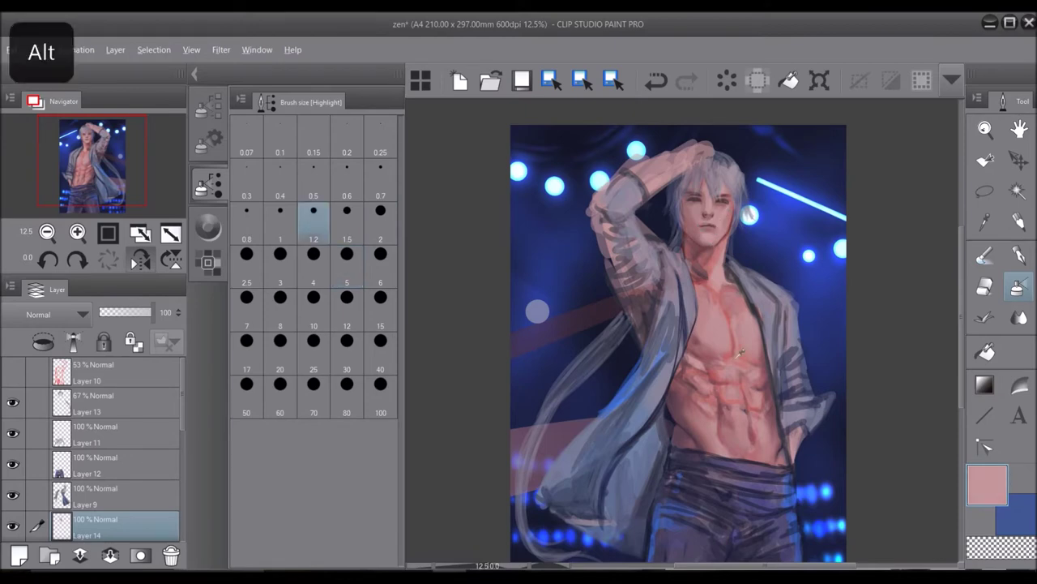
Soften the face shading on the new layer with sampled reddish-brown and pink tones, using the Highlight airbrush at sizes 4 and 5.
left_click(380, 253)
key("h")
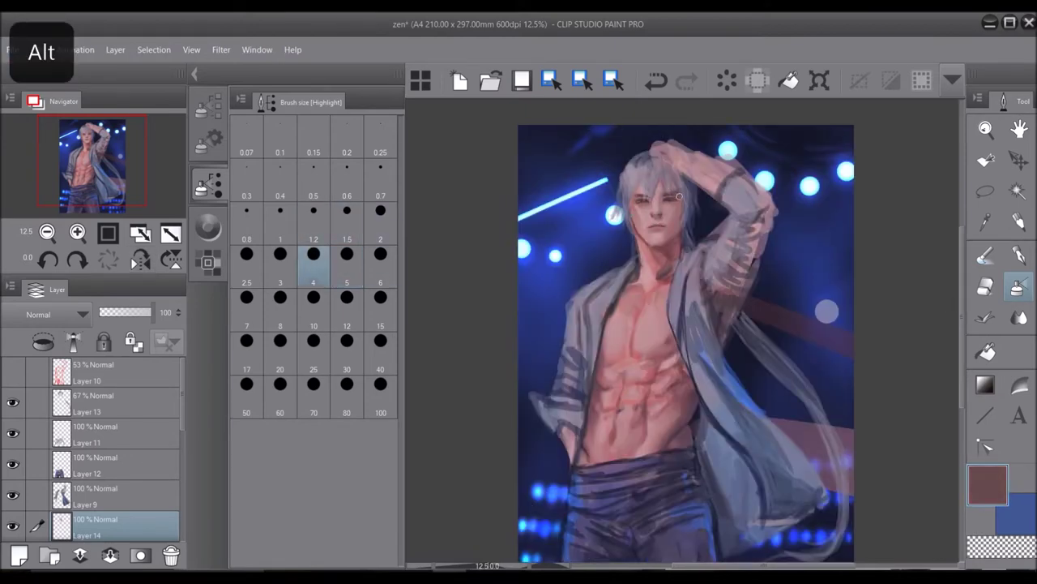
left_click(646, 223, "alt")
key("h")
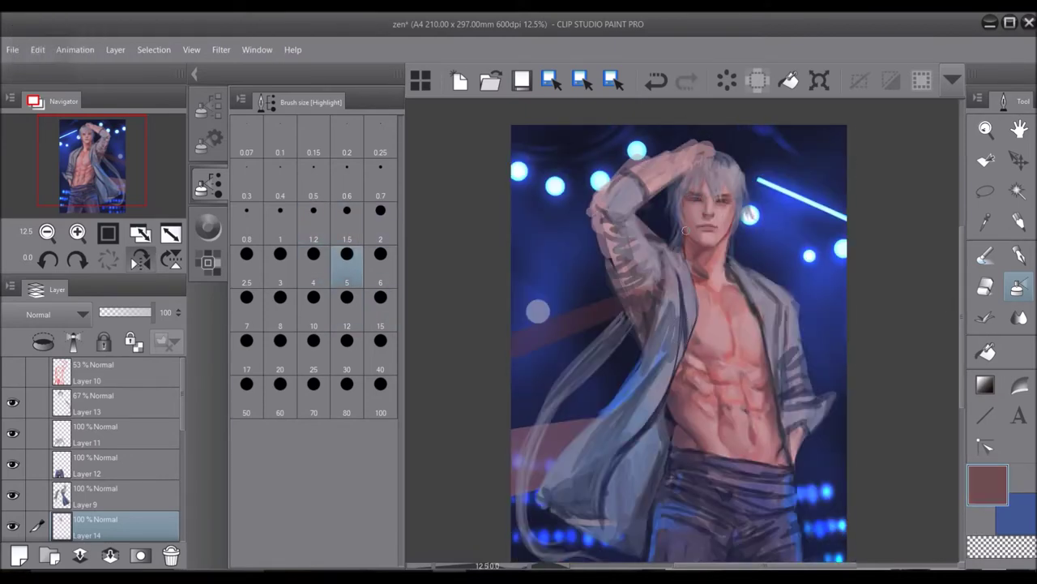
left_click(734, 194, "alt")
key("bracketright")
key("h")
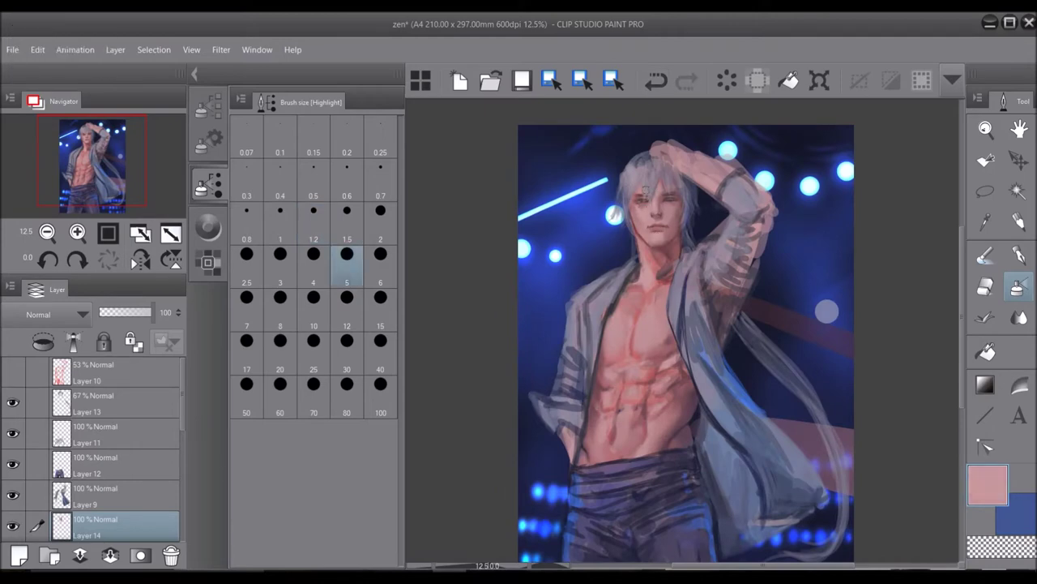
Add dark red-brown definition to the torso on Layer 14 with the Darker pencil, checking the mirrored view.
key("p")
key("bracketright")
key("bracketleft")
key("bracketright")
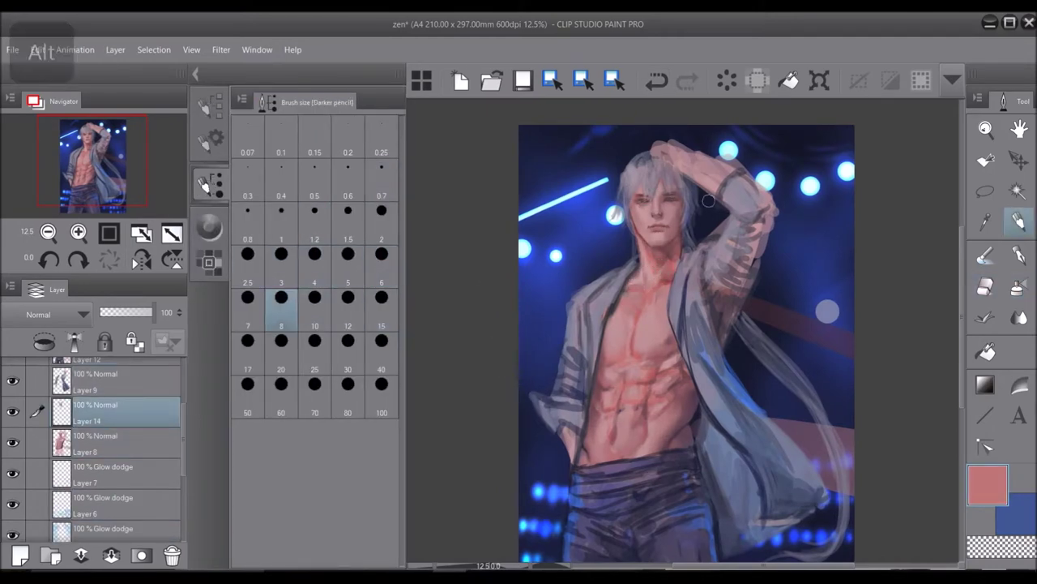
key("h")
left_click(344, 227)
left_click(209, 228)
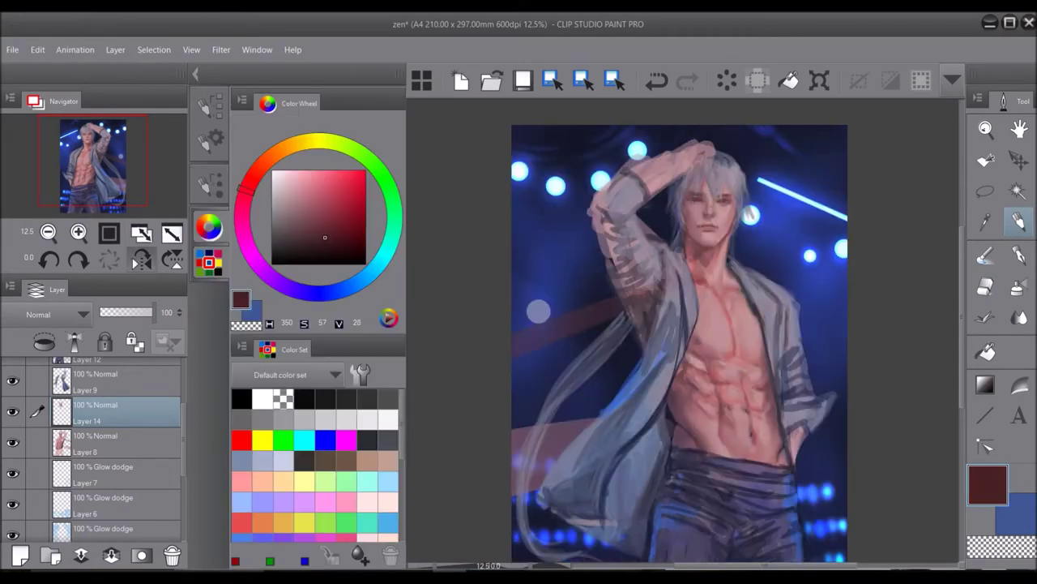
key("ctrl+z")
Refine the silver hair strands on Layer 13 with a sampled greyish tone, using the Darker pencil at size 1.5.
left_click(117, 404)
key("e")
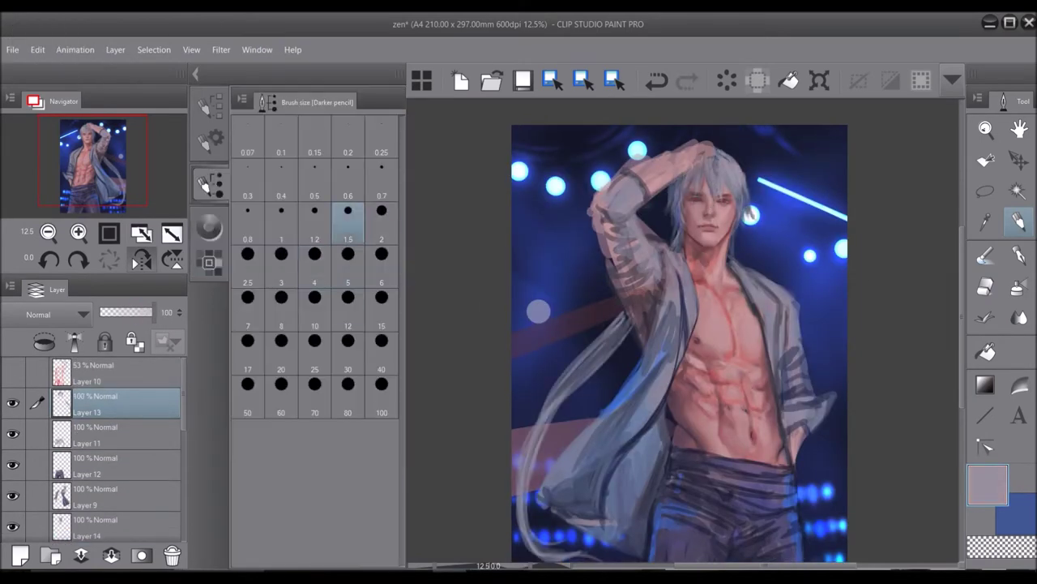
key("p")
scroll(679, 340, "up", 2)
key("alt")
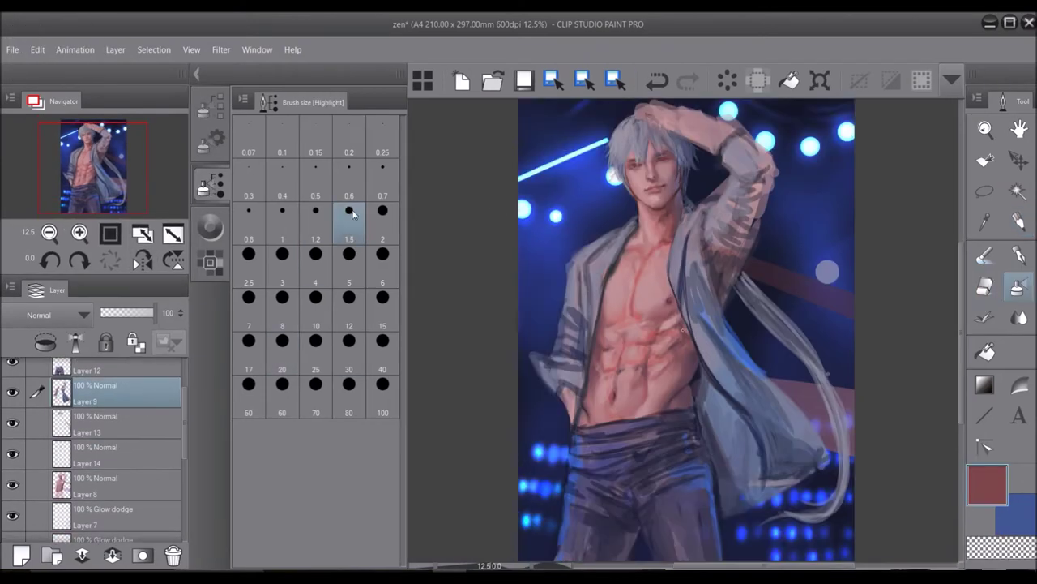
Define the coat's collar and raised sleeve folds in dark navy and sampled mauve tones with the Darker pencil at sizes 4 and 2.
key("p")
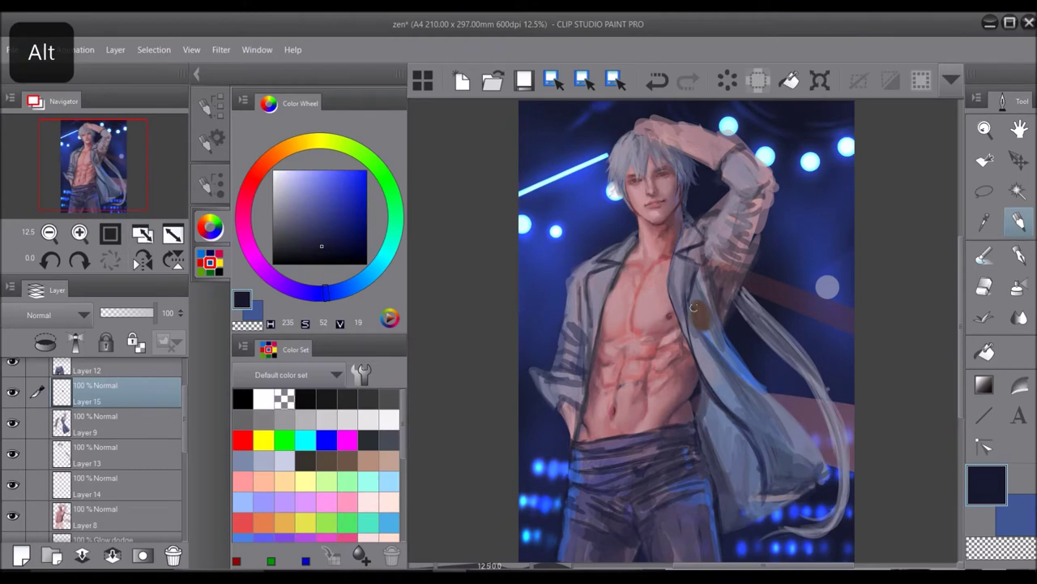
key("ctrl+z")
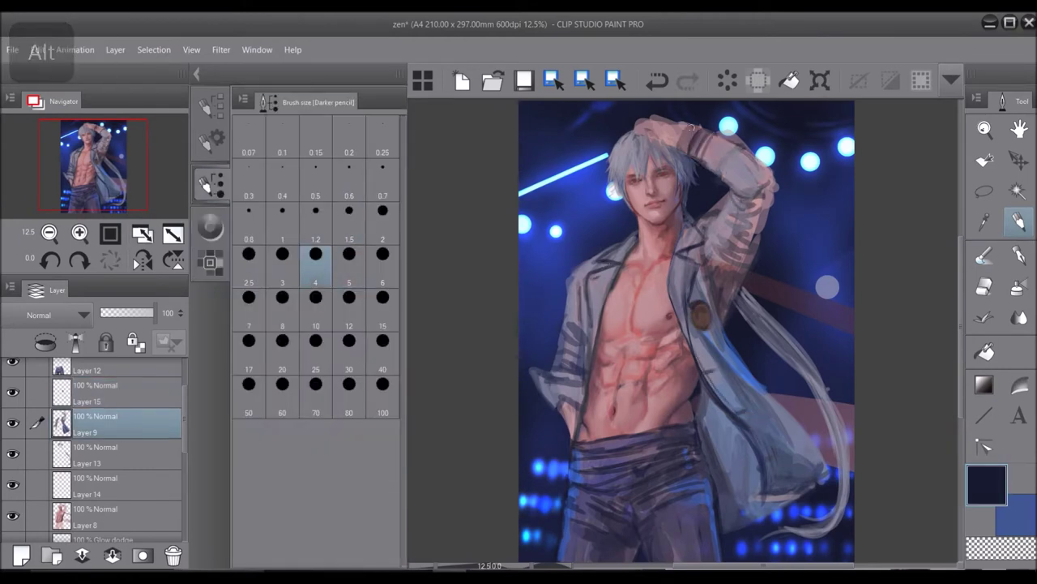
left_click(729, 154, "alt")
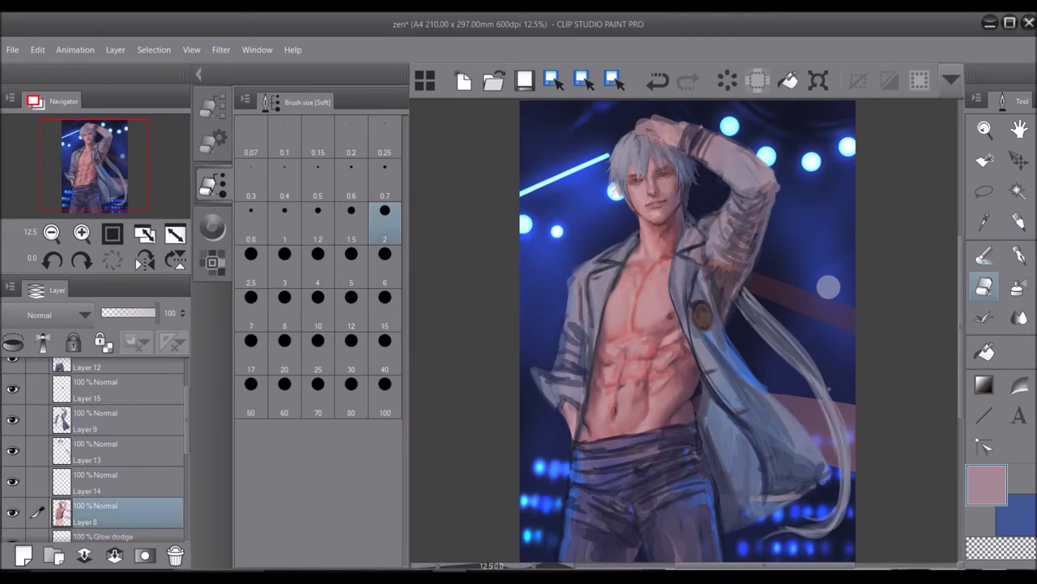
left_click(733, 276, "alt")
left_click(734, 235, "alt")
left_click(764, 200, "alt")
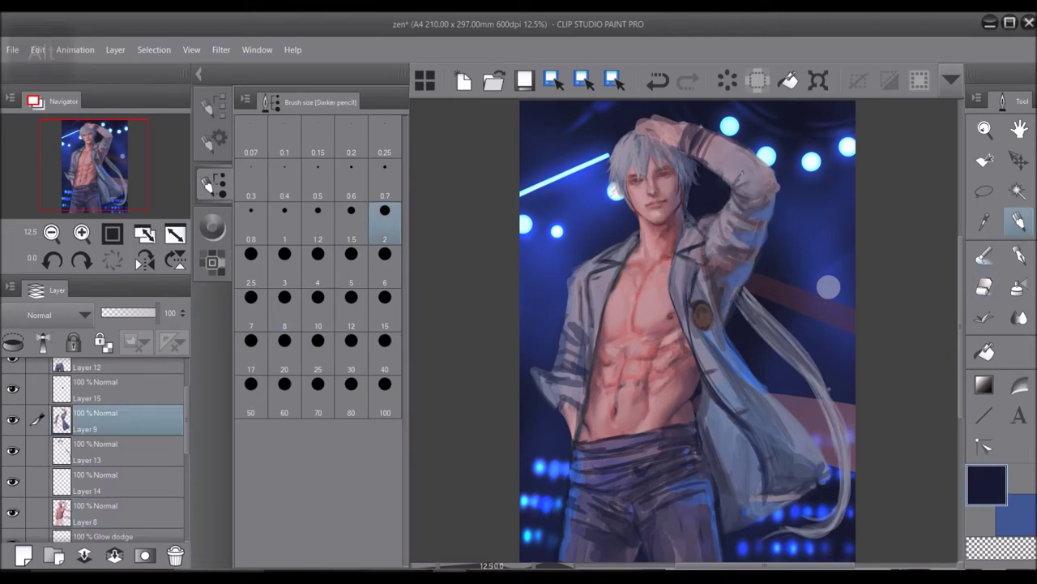
Blend the coat sleeve on Layer 9 with sampled blue and mauve tones at brush sizes 2 and 4, checking the mirrored view.
left_click(145, 259)
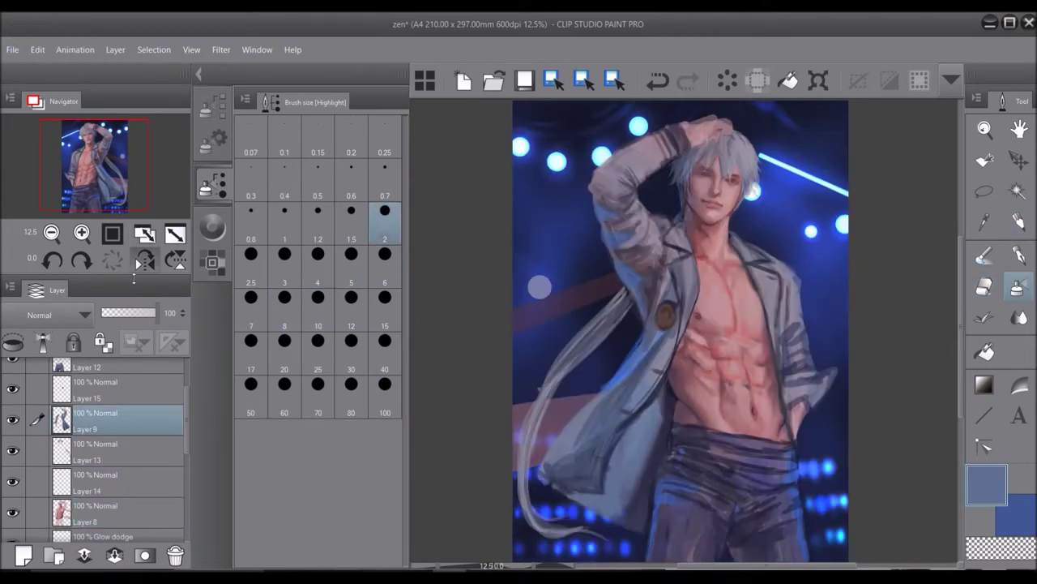
left_click(145, 259)
left_click(729, 196, "alt")
left_click(316, 256)
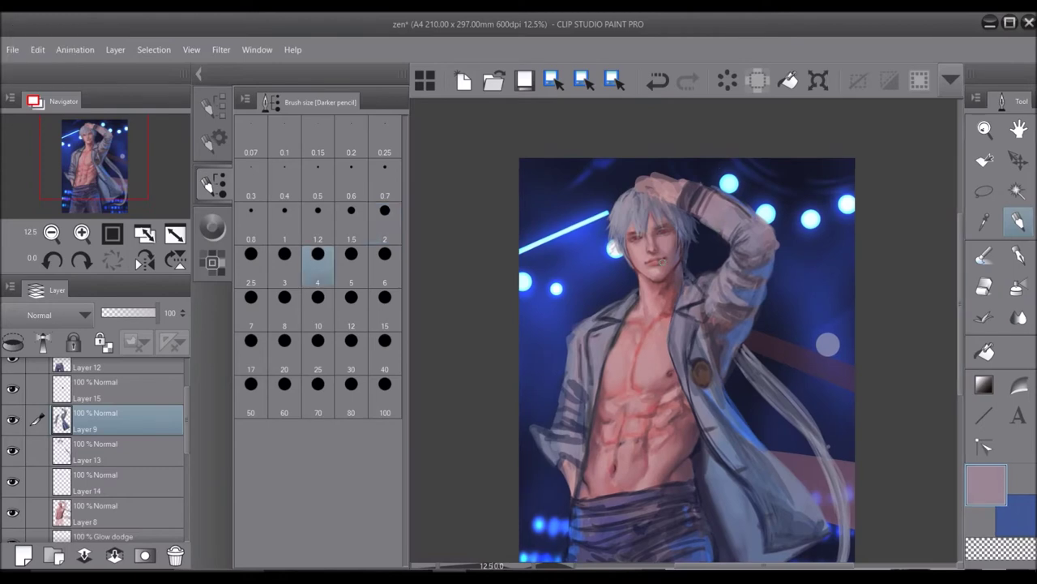
Merge Layer 14 into the skin layer and soften the skin with sampled pinks, using the Highlight airbrush at sizes 5, 6 and 10.
left_click(121, 513)
left_click(351, 256)
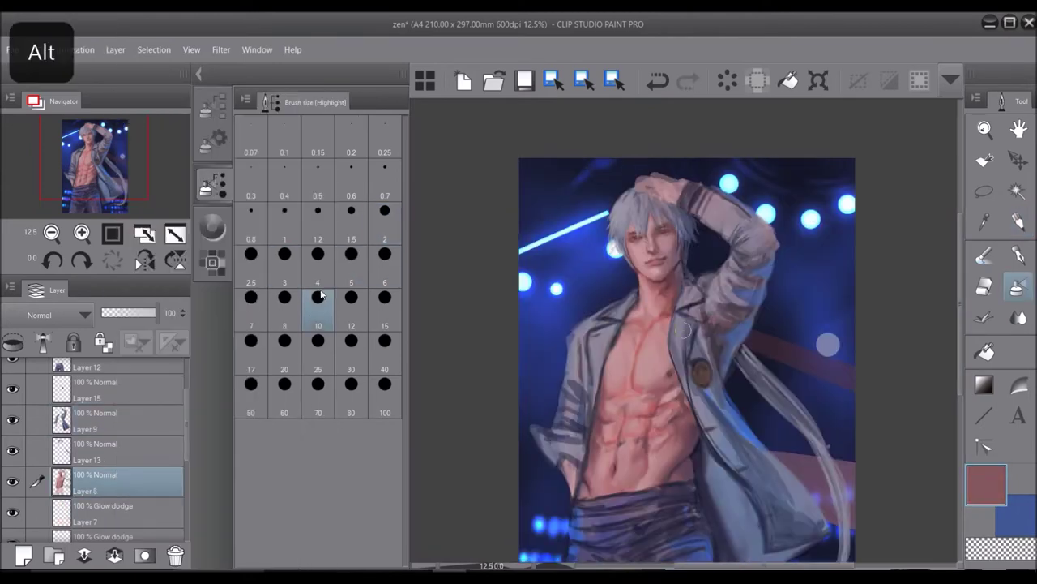
left_click(144, 259)
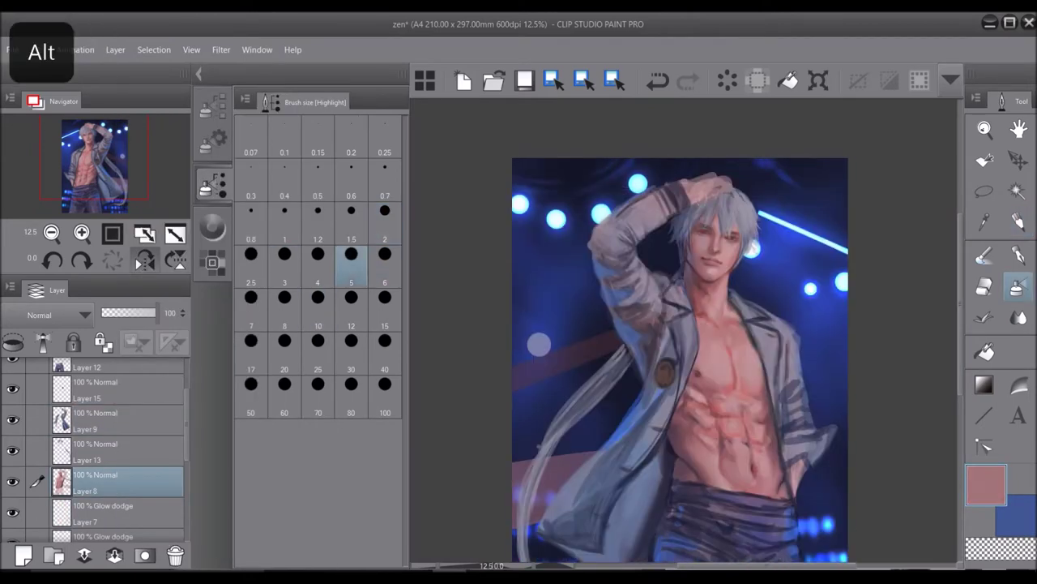
left_click(144, 259)
left_click(384, 256)
left_click(144, 259)
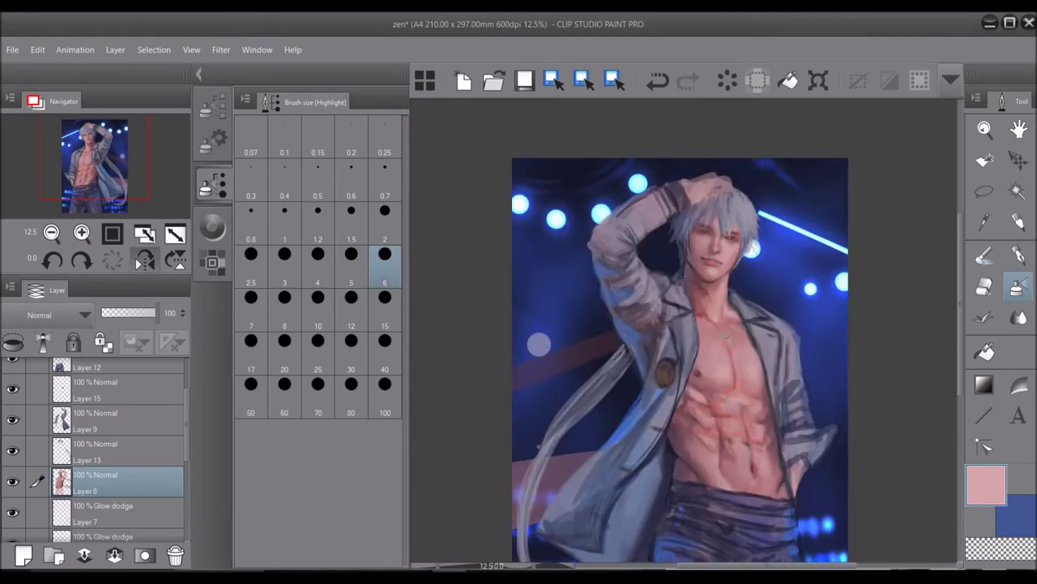
left_click(142, 260)
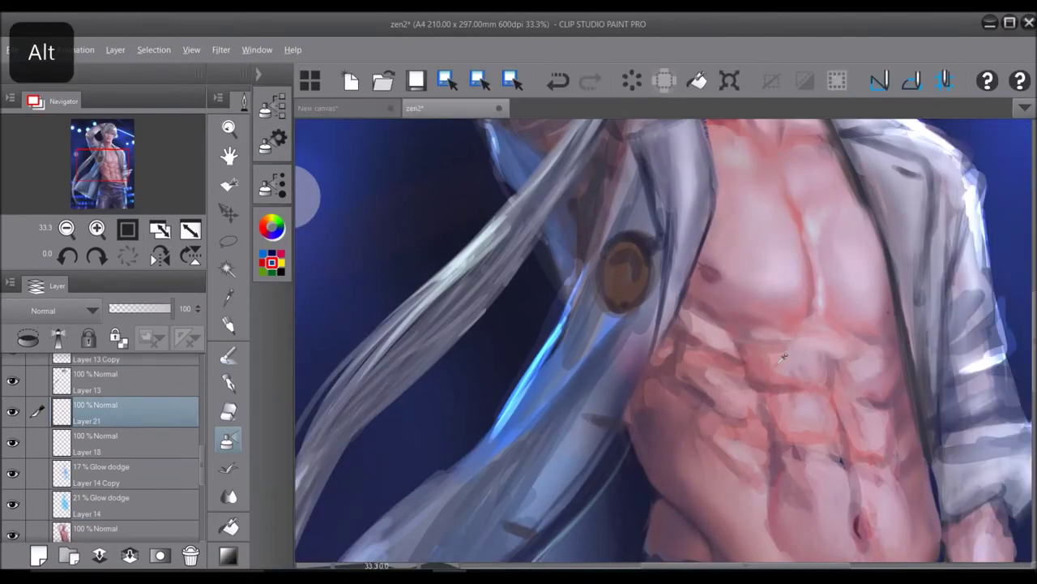
Smooth the chest shading on Layer 21 with the Highlight airbrush at size 4 and clean up with the Snap eraser at size 6.
key("alt+h")
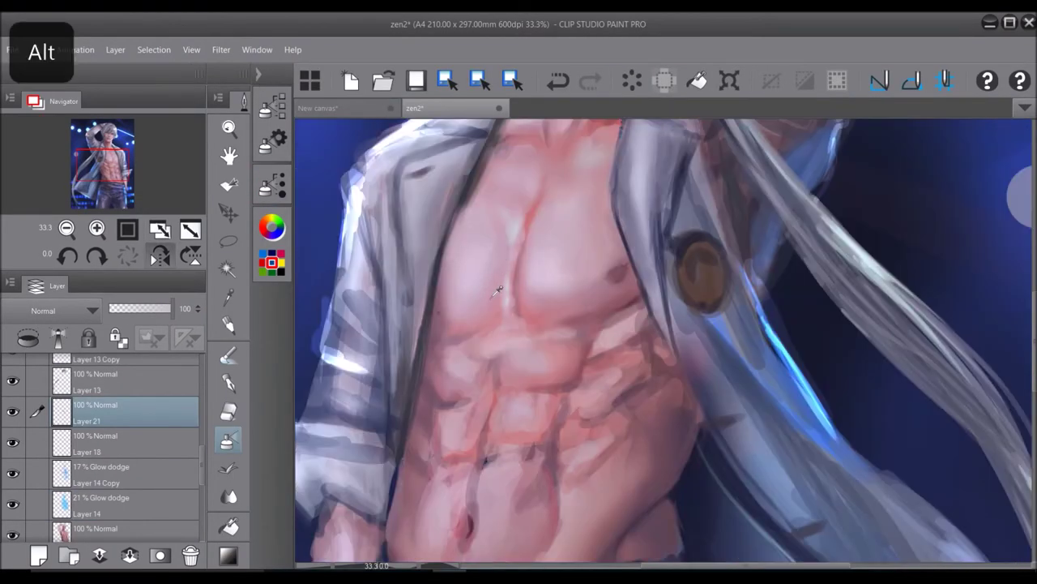
left_click(273, 186)
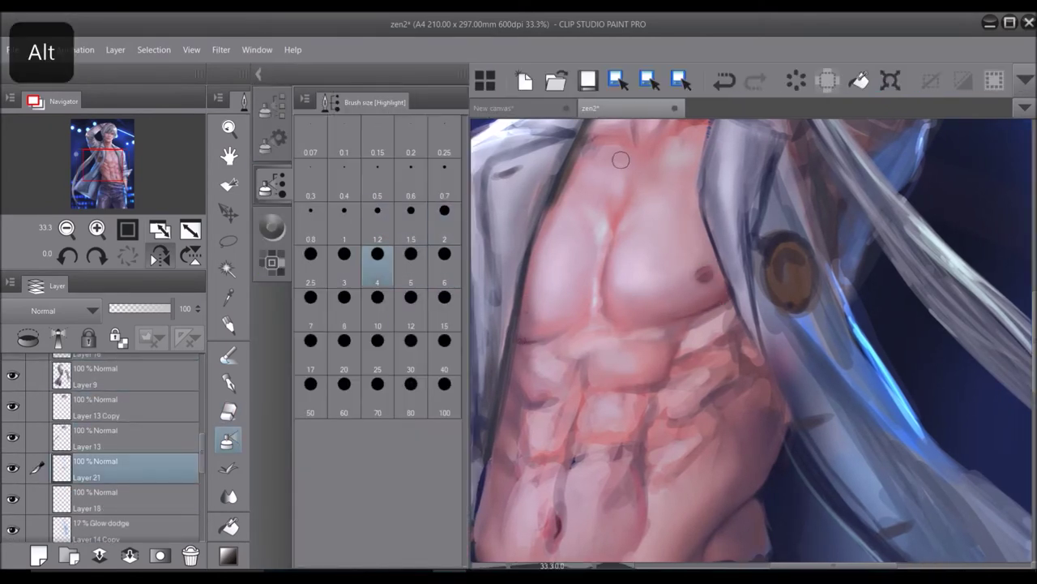
scroll(620, 157, "up", 2)
scroll(687, 186, "up", 2)
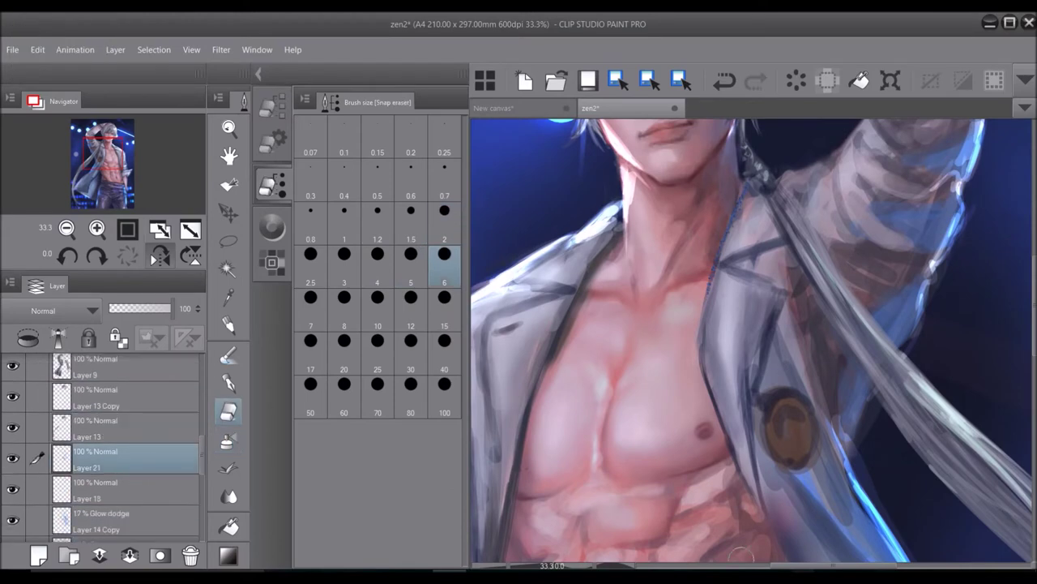
key("alt+h")
key("alt+h")
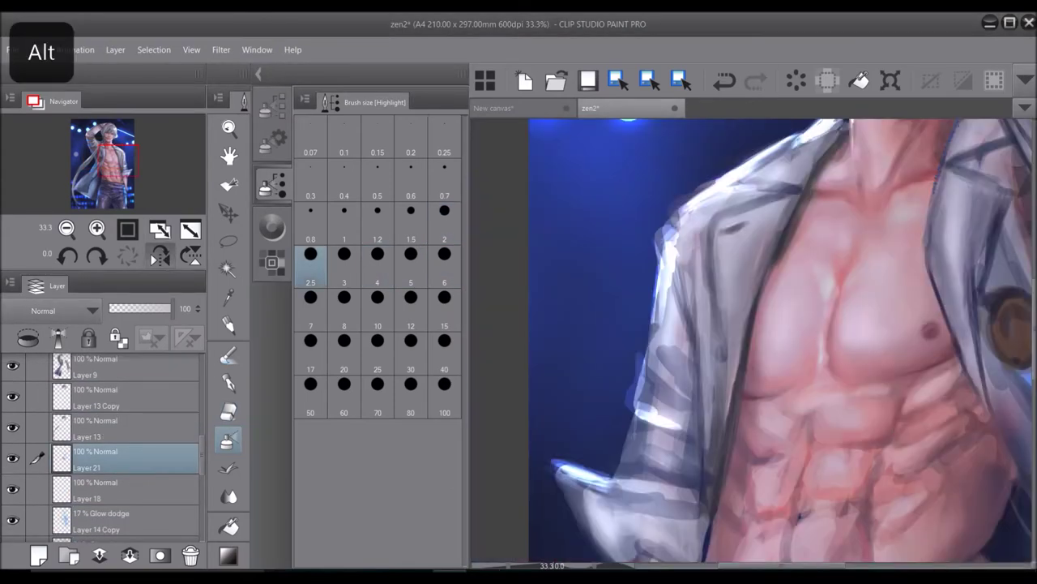
Blend and model the abdominal muscles with sampled skin tones, using the Highlight airbrush at sizes 2 and 5.
scroll(859, 479, "down", 2)
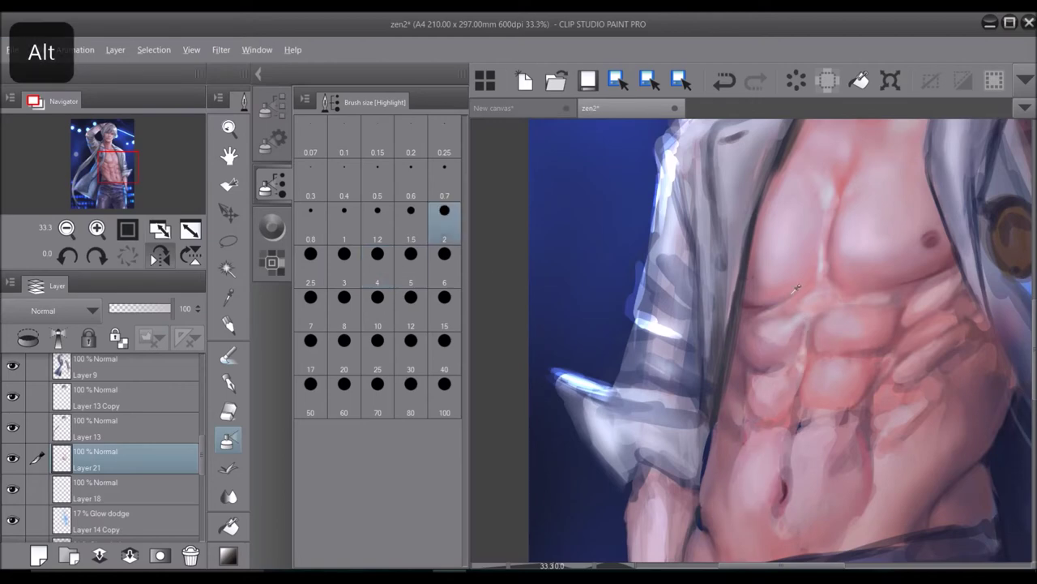
key("alt+h")
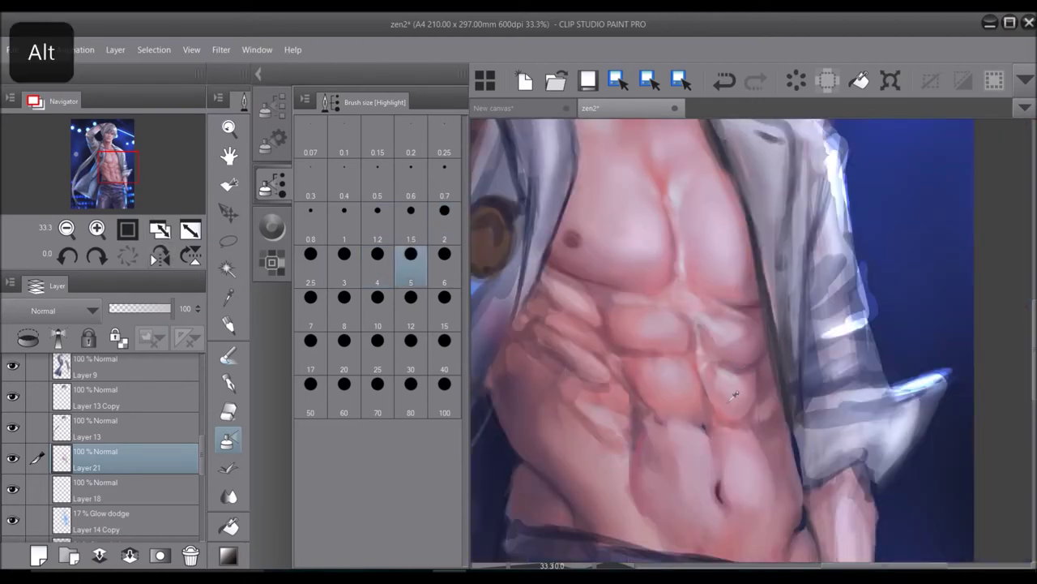
key("bracketleft")
key("bracketleft")
key("bracketleft")
key("bracketleft")
key("bracketleft")
key("bracketleft")
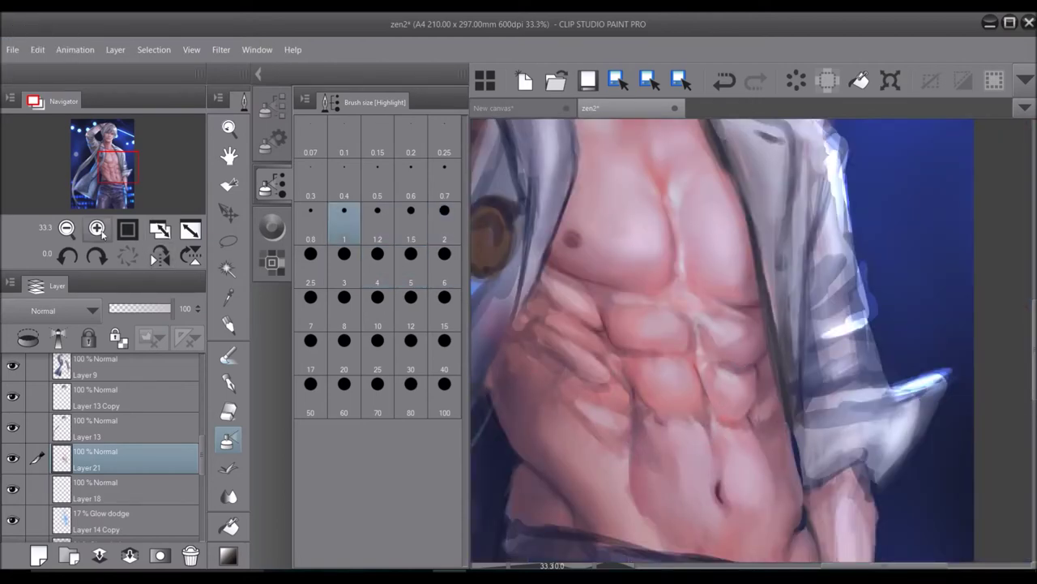
Smooth the lower abdomen and model the side muscles with the Highlight airbrush, varying the size from 1 to 8.
key("alt+h")
key("bracketright")
key("ctrl+minus")
key("bracketleft")
key("bracketright")
key("bracketright")
key("bracketright")
key("bracketright")
key("bracketright")
key("bracketright")
key("bracketright")
key("bracketright")
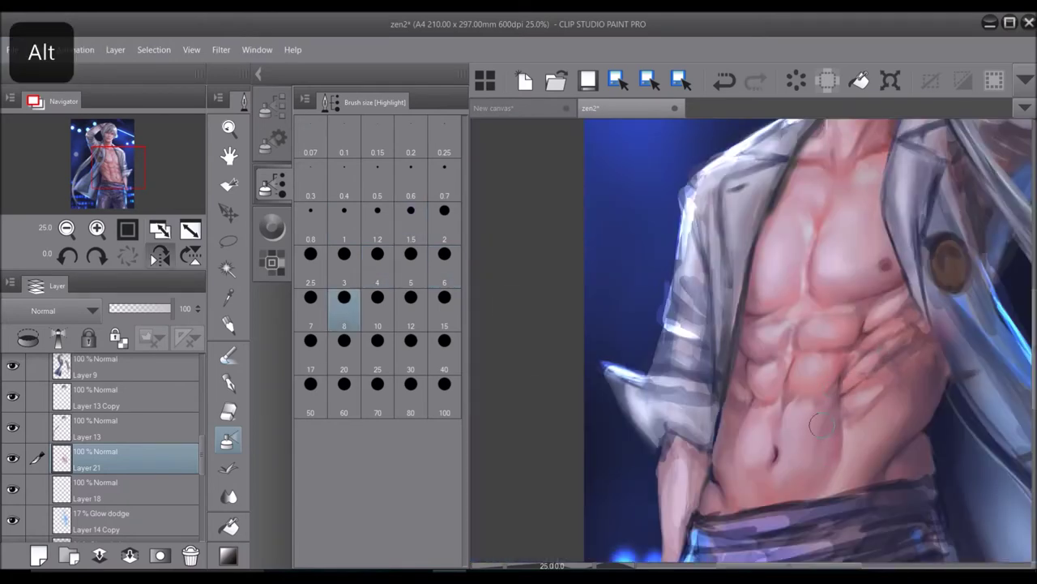
key("bracketleft")
key("bracketleft")
key("bracketleft")
key("bracketleft")
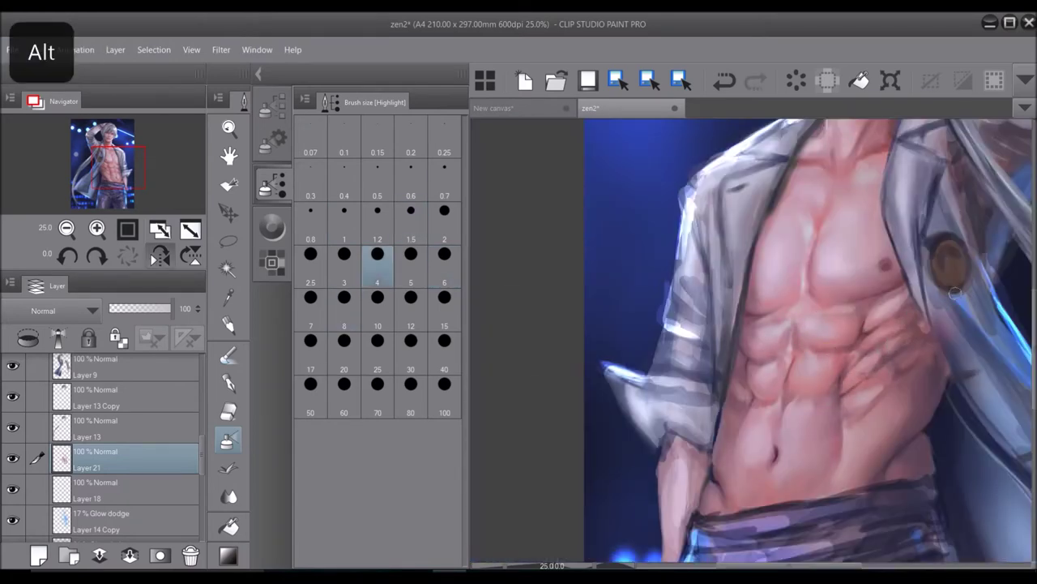
Refine the navel area with fine strokes at brush size 0.7 in the mirrored view.
left_click(154, 258)
key("bracketright")
key("bracketleft")
key("bracketleft")
key("bracketleft")
key("bracketleft")
key("bracketleft")
key("bracketleft")
key("bracketleft")
key("bracketleft")
key("bracketleft")
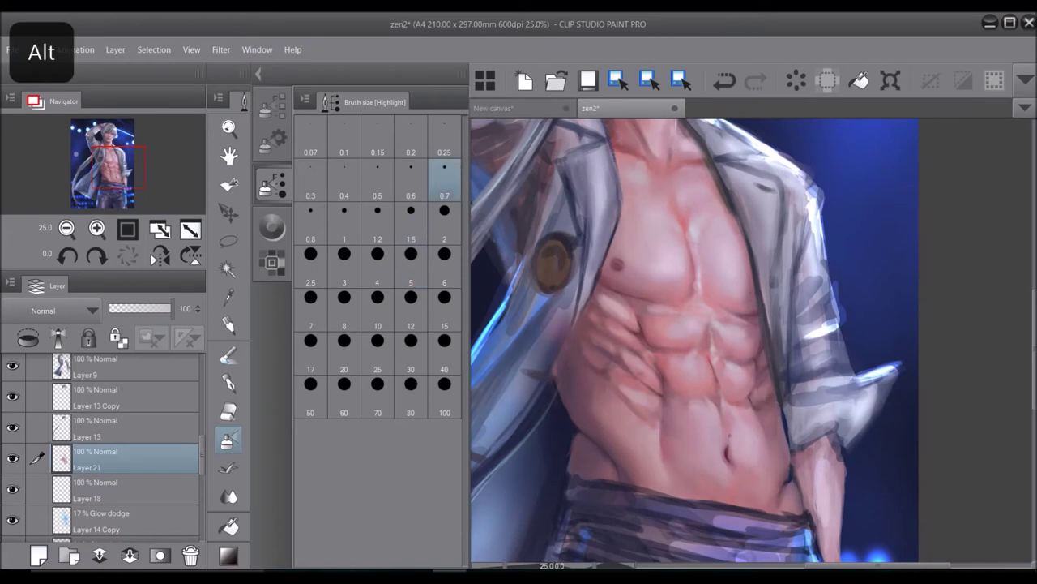
key("bracketright")
key("bracketright")
Soften the neck and collarbone shading with the Highlight airbrush at size 5.
scroll(673, 302, "up", 3)
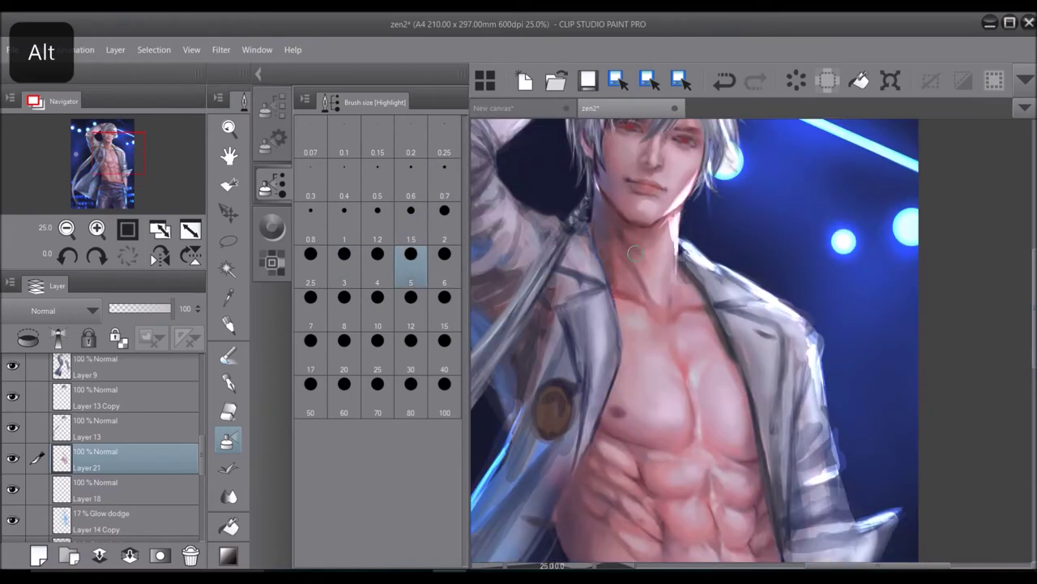
scroll(637, 245, "up", 3)
left_click(229, 411)
left_click(228, 441)
key("h")
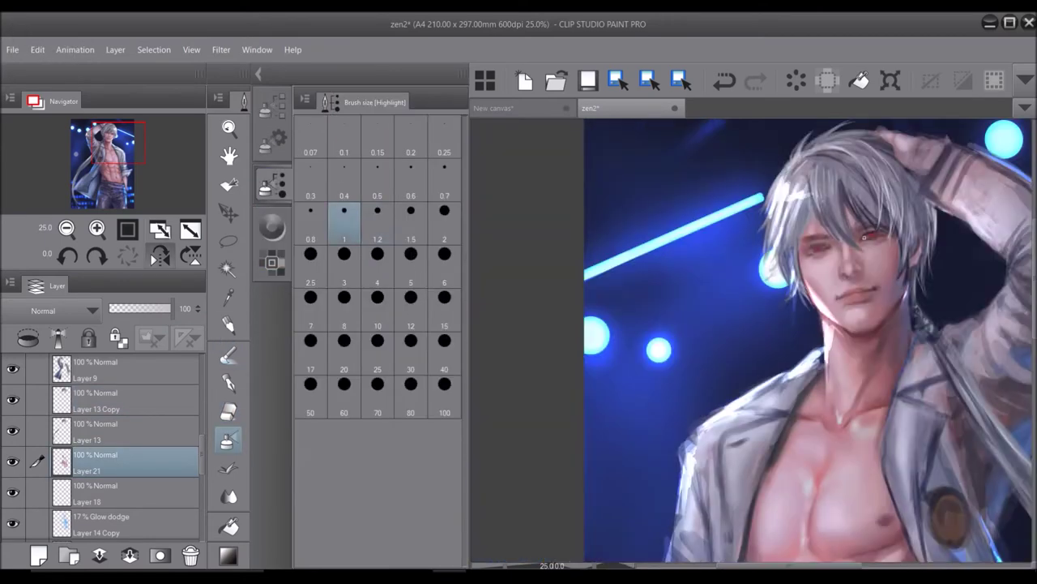
Detail the eyes and lips in dark red-brown and sampled tones with the Highlight airbrush at sizes 1.5 and 0.8.
key("ctrl+plus")
key("ctrl+z")
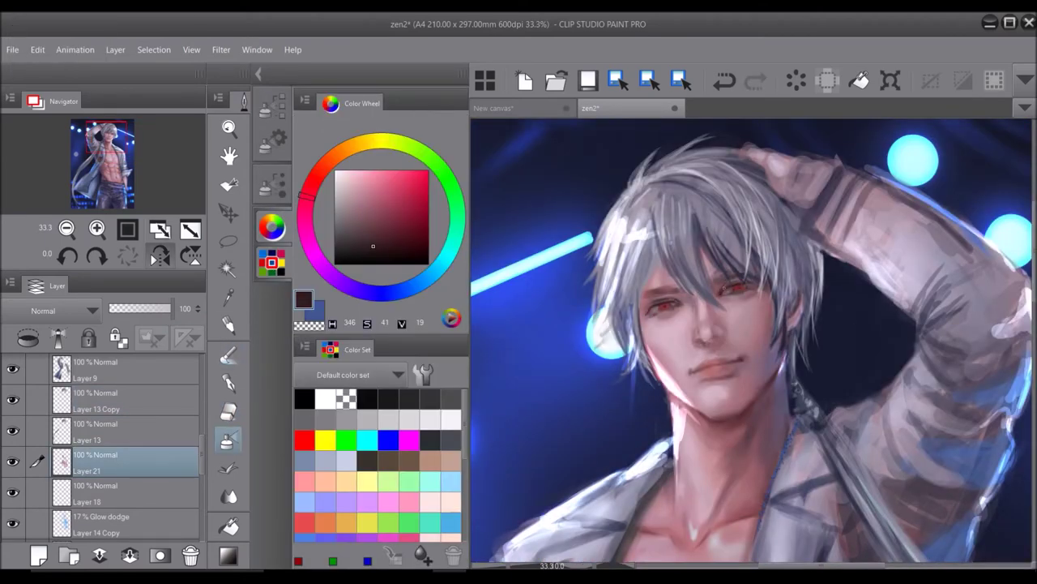
key("h")
key("alt")
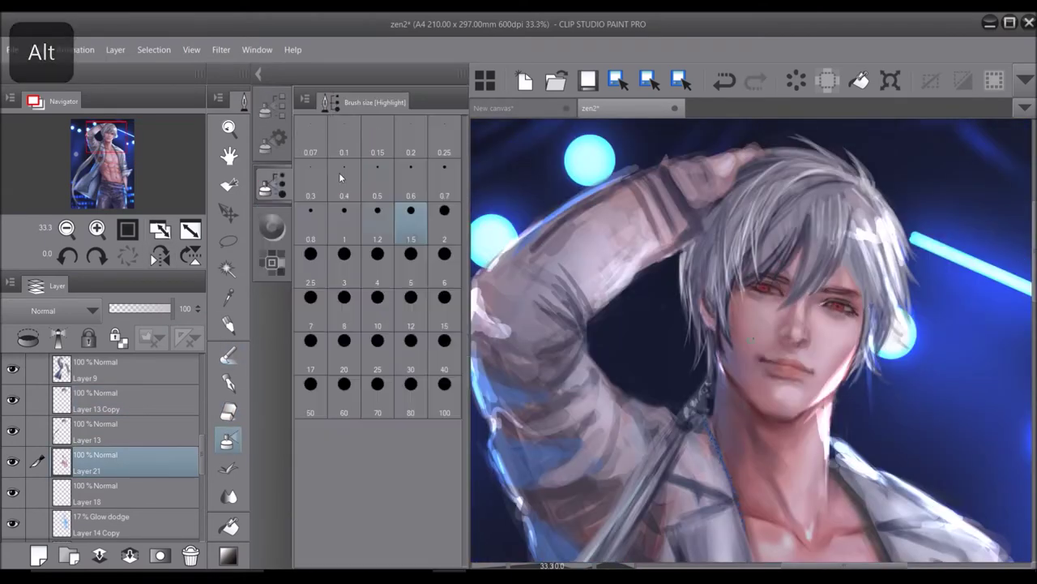
key("bracketleft")
key("bracketleft")
key("bracketleft")
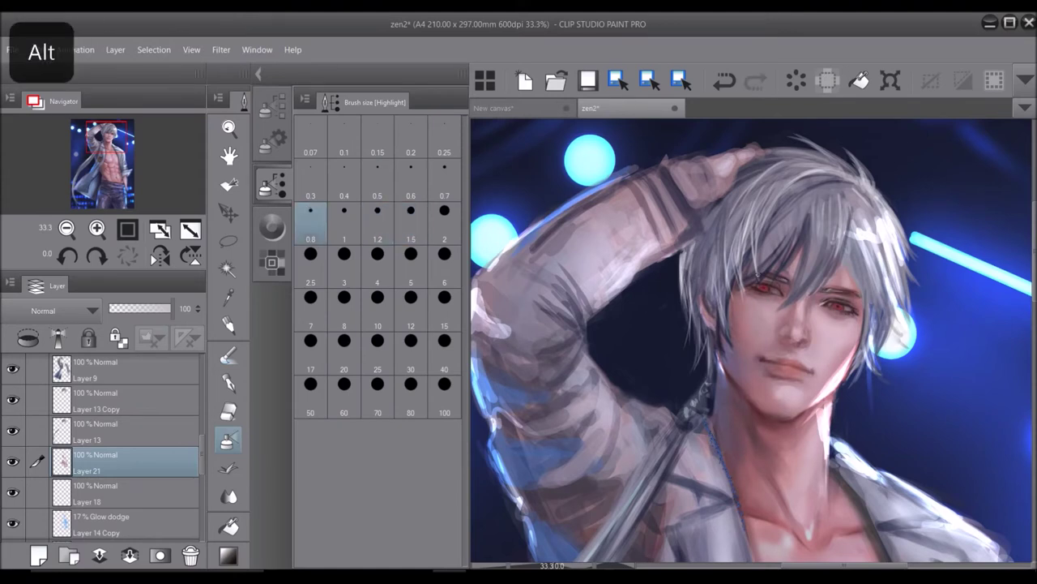
Refine the lips and facial shading with sampled skin tones, varying the airbrush size around 2.
key("bracketright")
key("bracketright")
key("bracketright")
key("bracketright")
key("bracketright")
key("bracketright")
key("bracketright")
key("bracketright")
key("bracketright")
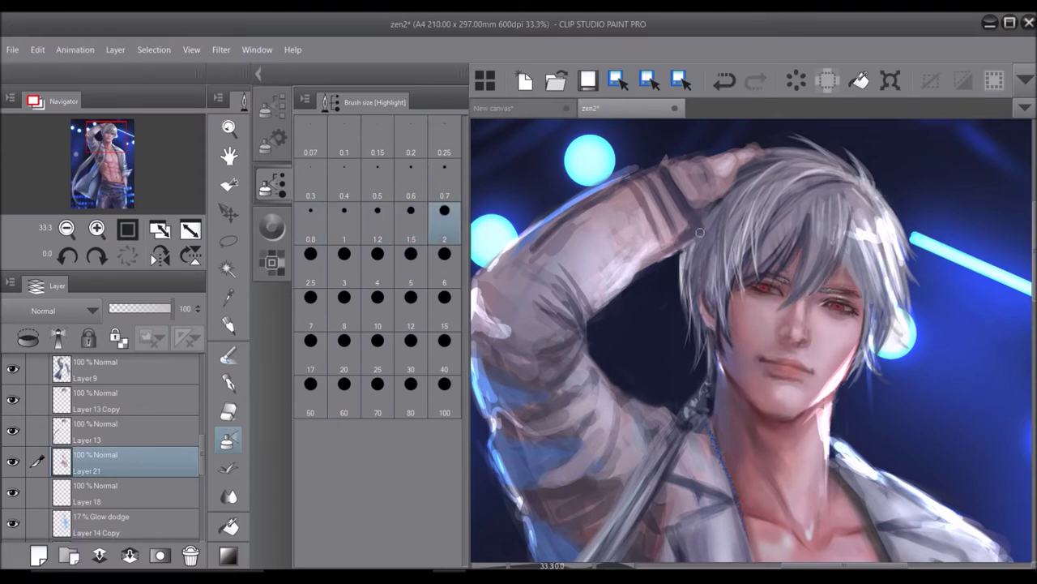
key("bracketleft")
key("bracketleft")
key("bracketleft")
key("bracketleft")
key("bracketleft")
Sharpen the eyes and brows in the mirrored view, enlarging the Highlight airbrush to size 5.
key("h")
key("bracketright")
key("bracketright")
key("bracketright")
key("bracketleft")
key("bracketleft")
key("bracketleft")
key("bracketleft")
key("bracketleft")
key("bracketright")
key("bracketright")
key("bracketright")
key("bracketright")
key("bracketright")
key("bracketright")
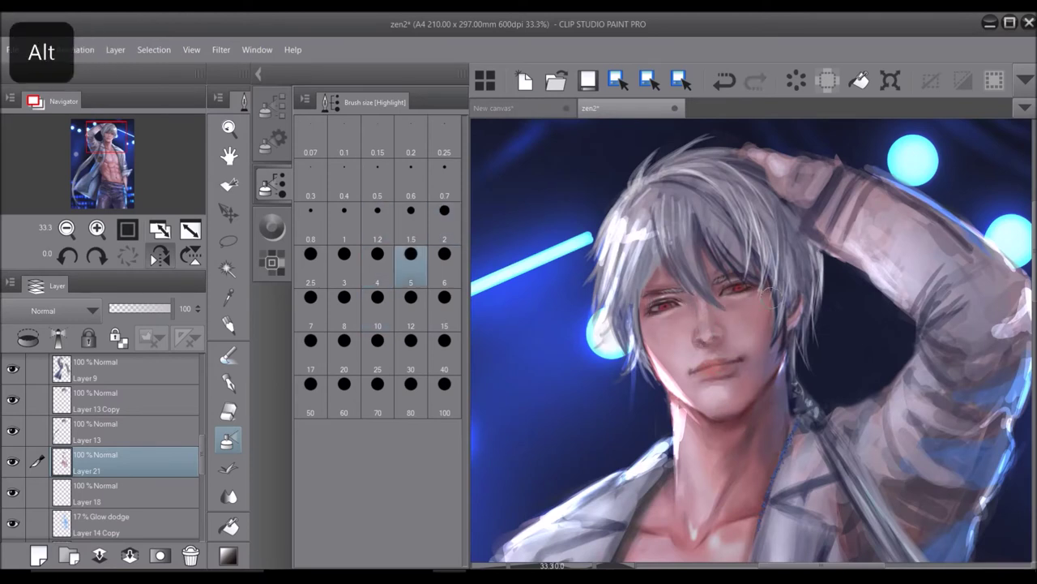
Undo the last stroke and soften the cheek and eye area with the Highlight airbrush at sizes 4 and 5.
key("ctrl+z")
key("bracketright")
key("bracketright")
key("bracketright")
key("bracketright")
key("bracketleft")
key("bracketleft")
key("bracketleft")
key("bracketleft")
key("bracketleft")
key("h")
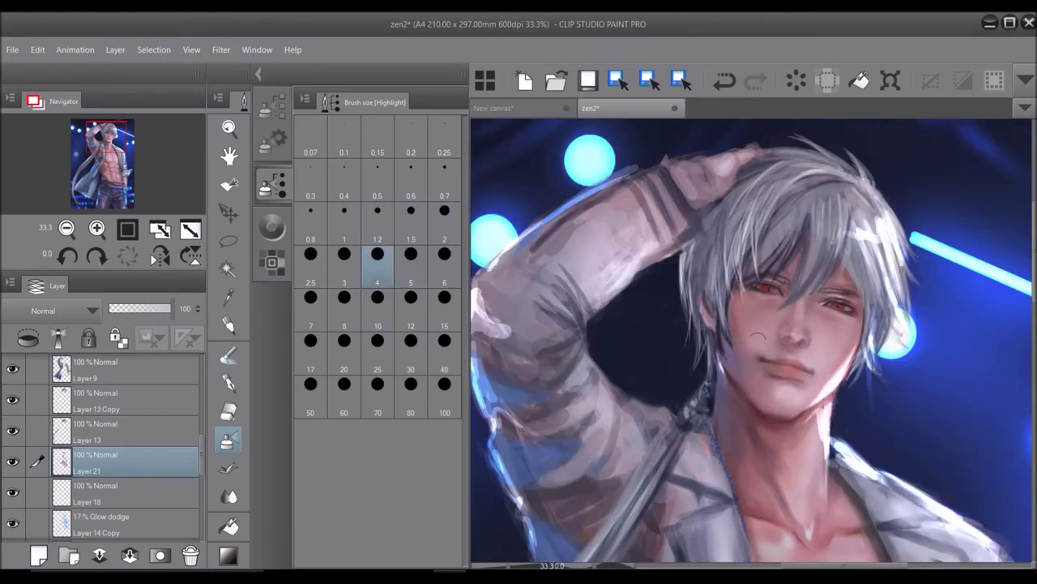
key("bracketright")
key("bracketright")
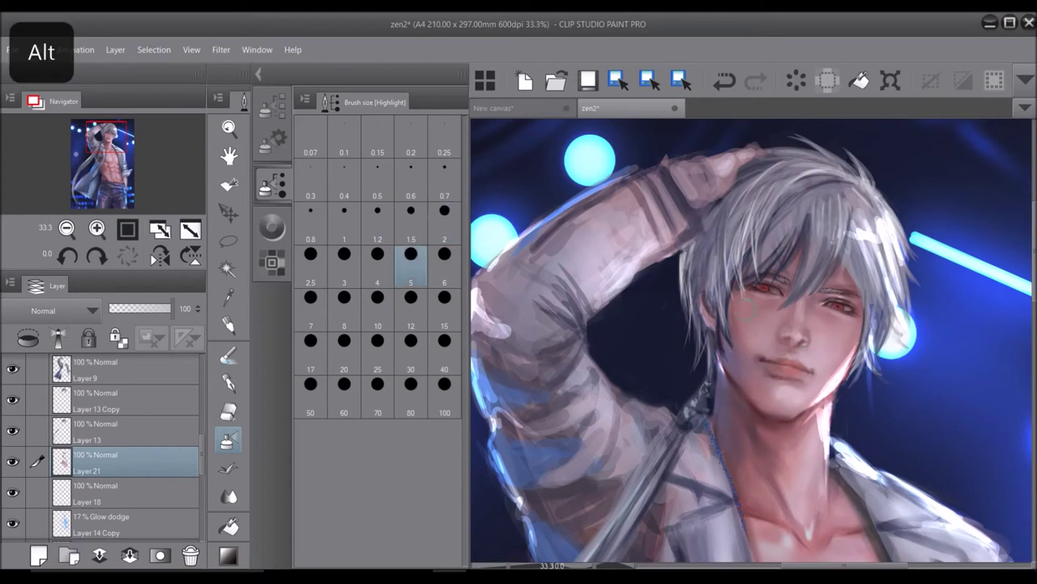
Blend the cheeks and nose with sampled skin tones, alternating between small and large airbrush sizes.
key("bracketleft")
key("bracketleft")
key("bracketleft")
key("bracketright")
key("bracketright")
key("bracketright")
key("bracketright")
key("bracketright")
key("bracketright")
key("bracketright")
key("bracketleft")
key("bracketleft")
key("bracketleft")
key("bracketleft")
key("alt")
key("bracketright")
key("bracketright")
key("bracketright")
key("bracketright")
key("bracketright")
key("bracketright")
Touch up the cheek and nose at airbrush sizes 1 and 4, undoing the last stroke and comparing the mirrored view.
key("h")
key("bracketleft")
key("bracketleft")
key("bracketleft")
key("bracketleft")
key("bracketleft")
key("bracketleft")
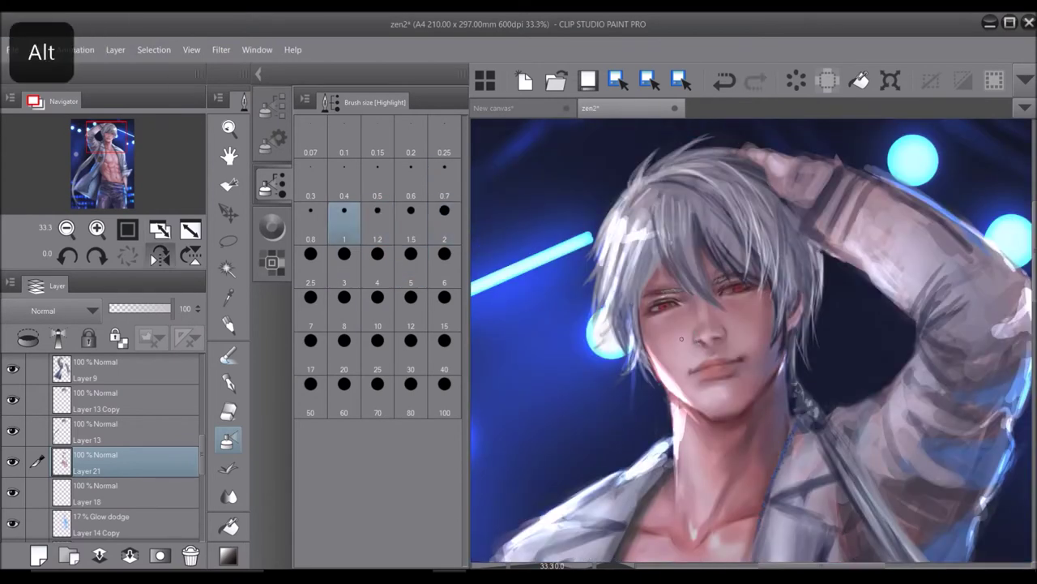
key("bracketright")
key("ctrl+z")
left_click(161, 260)
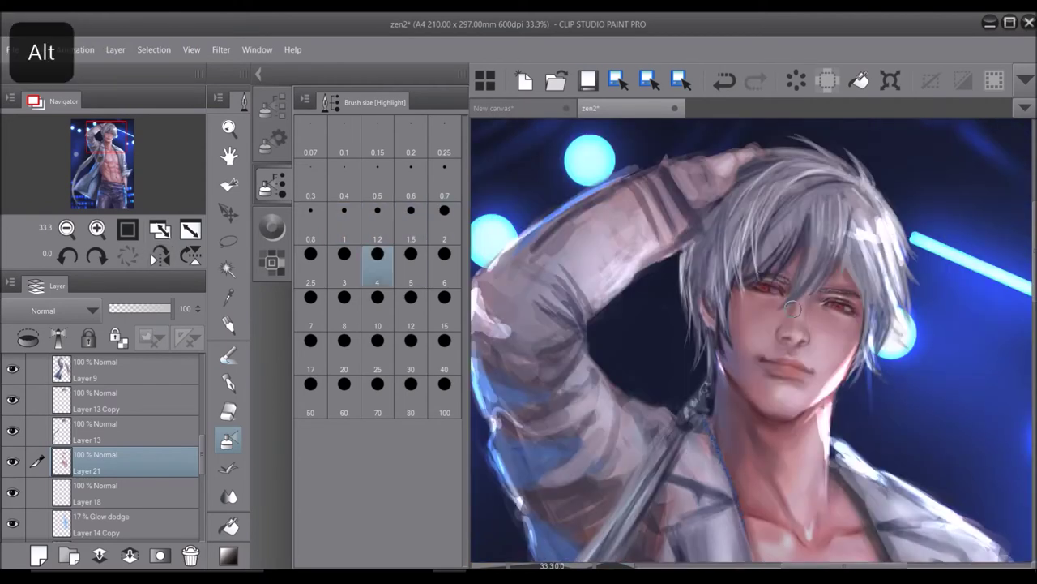
Blend the nose, cheeks and jaw with sampled skin tones using a larger Highlight airbrush, comparing the mirrored view.
key("bracketright")
key("bracketright")
key("bracketright")
key("bracketright")
key("bracketright")
key("bracketright")
key("bracketright")
key("bracketright")
key("alt")
key("h")
scroll(768, 523, "down", 1)
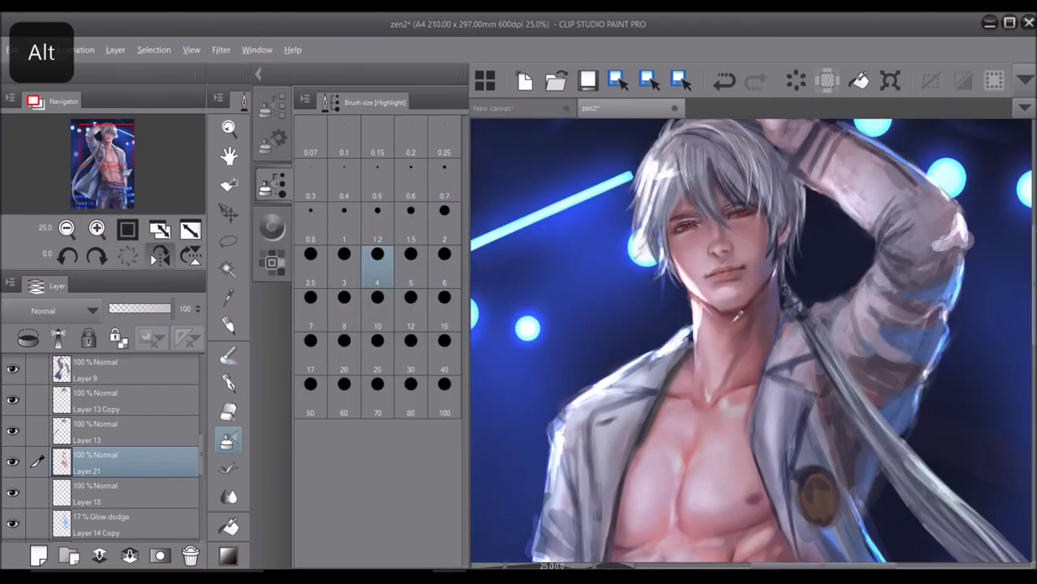
Undo the last stroke and refine the jaw and neck shading with the Highlight airbrush, switching the mirrored view back.
key("ctrl+z")
key("bracketright")
key("bracketright")
key("bracketright")
key("bracketright")
key("bracketright")
key("bracketright")
key("h")
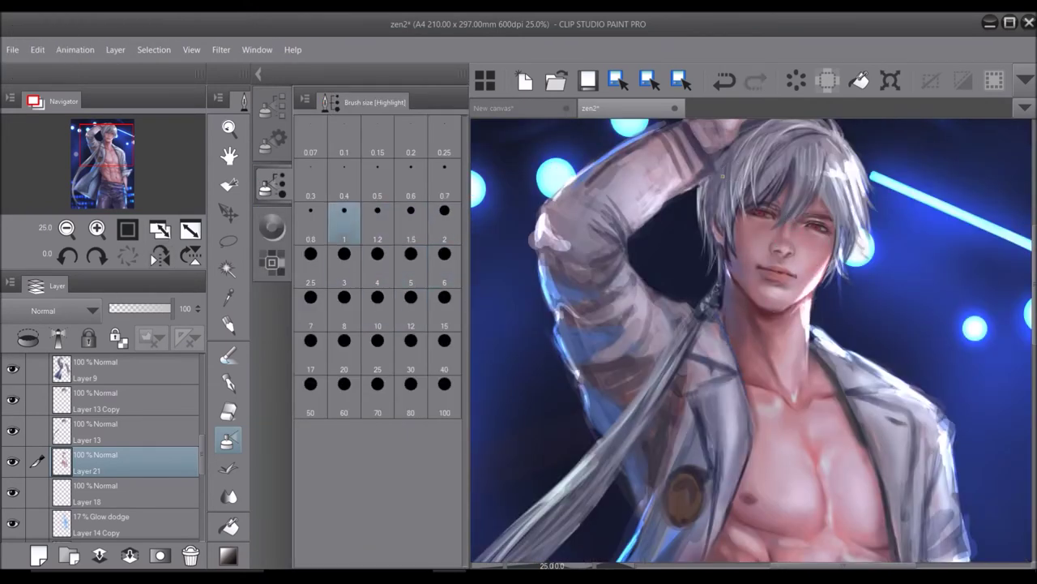
Soften the hair beside the face with the Highlight airbrush at size 4, checking it in the mirrored view.
key("bracketright")
key("bracketright")
key("bracketright")
key("bracketright")
key("bracketright")
key("bracketright")
key("bracketright")
left_click(161, 257)
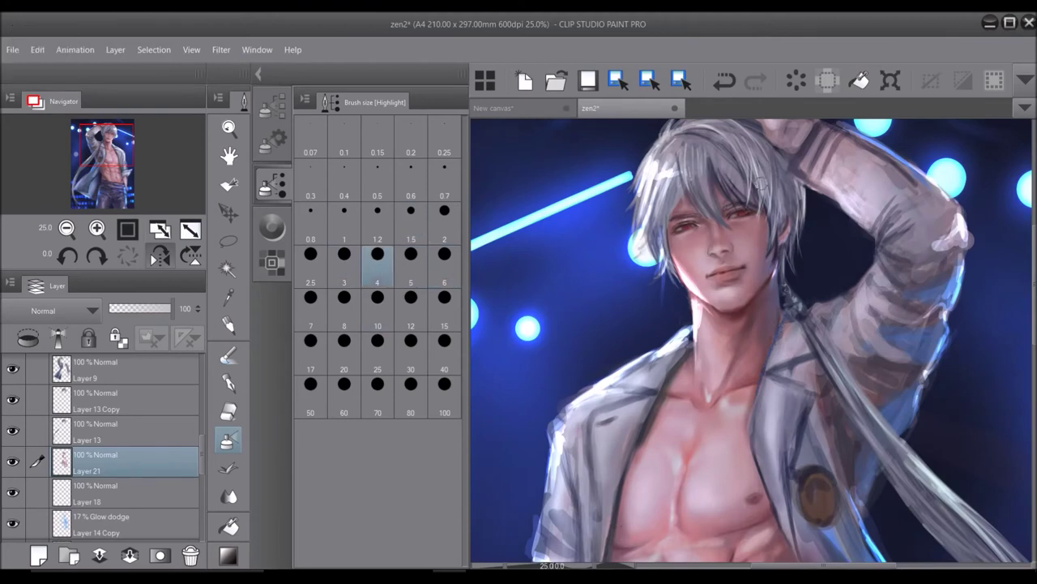
left_click(161, 256)
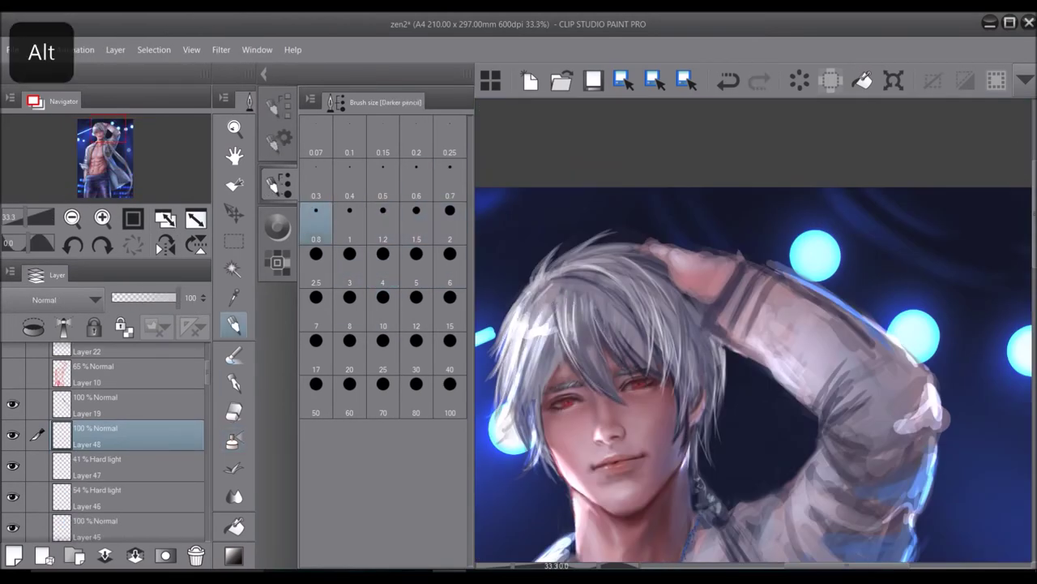
Paint light hair strands on the crown and hair tips with the Darker pencil at sizes 1.5 and 1 on Layer 48.
mouse_move(569, 240)
left_mouse_down()
mouse_move(616, 239)
mouse_move(562, 240)
mouse_move(586, 240)
left_mouse_up()
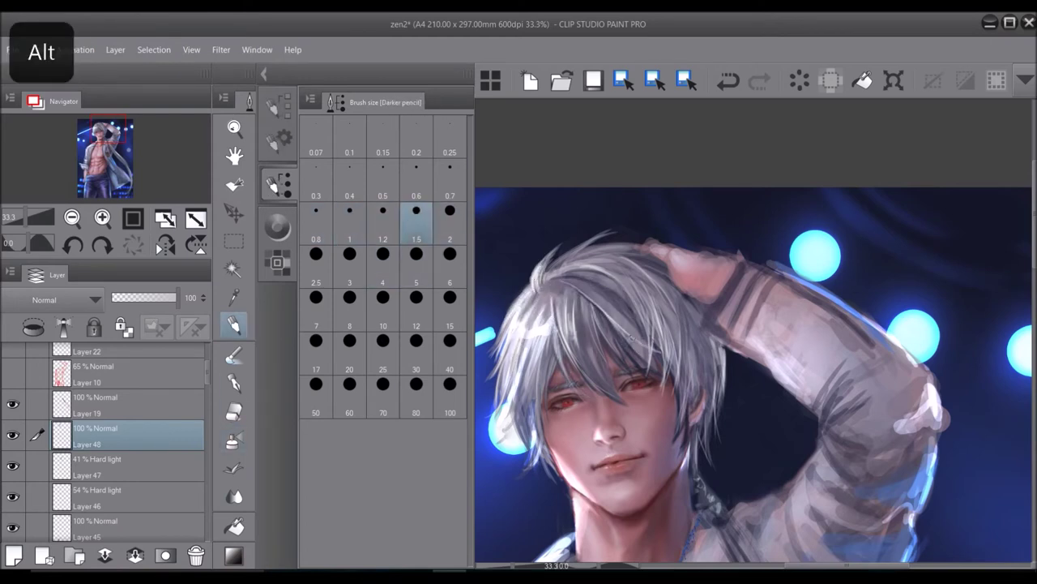
left_click_drag(496, 438, 489, 438)
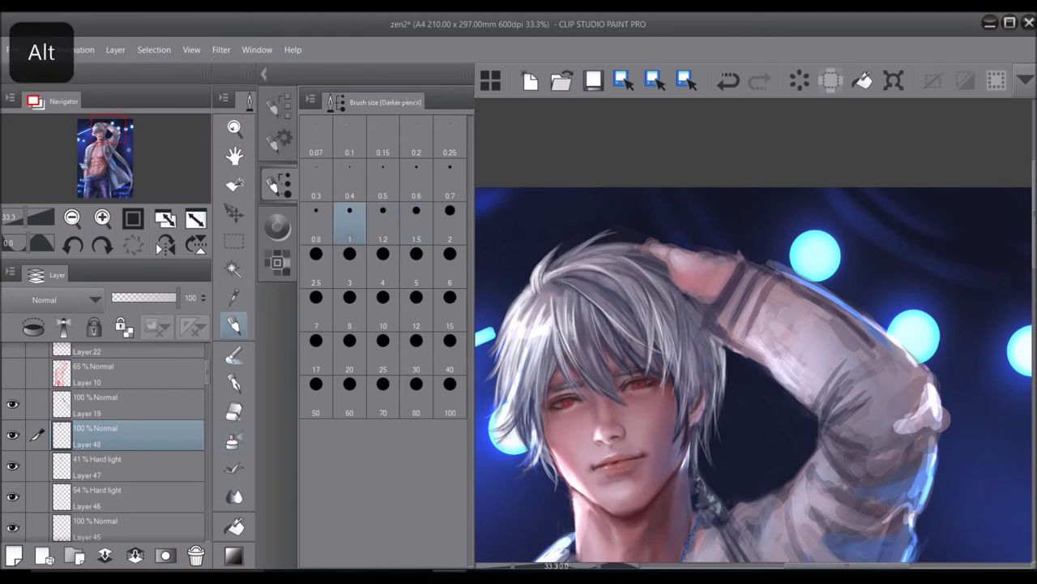
key("ctrl+z")
key("ctrl+y")
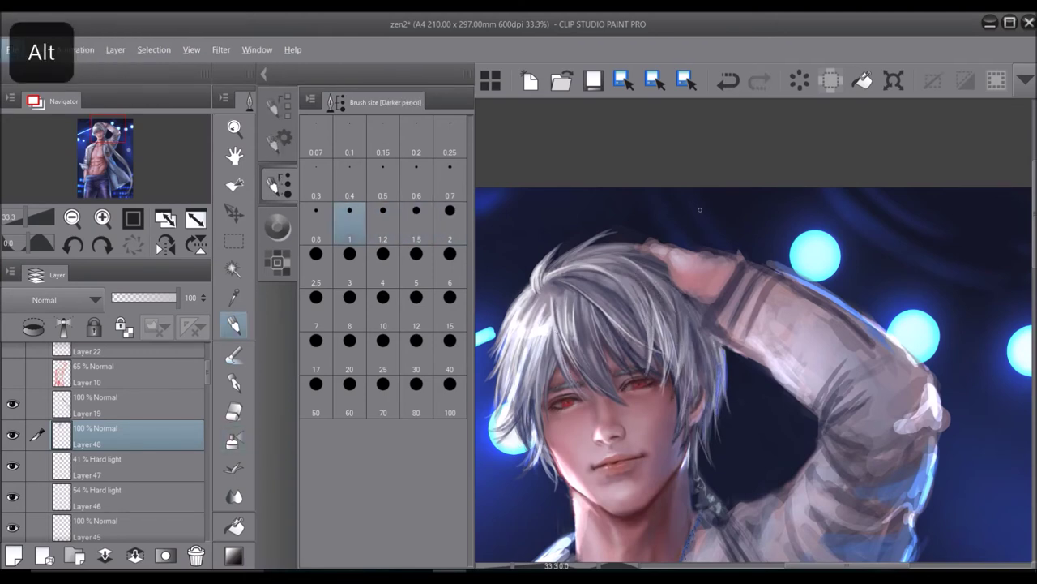
Add finer bluish-white strands through the bangs and side hair with a smaller Darker pencil, and switch to Layer 19.
key("bracketleft")
key("bracketleft")
mouse_move(620, 290)
left_mouse_down()
mouse_move(619, 317)
mouse_move(665, 421)
left_mouse_up()
key("alt+bracketright")
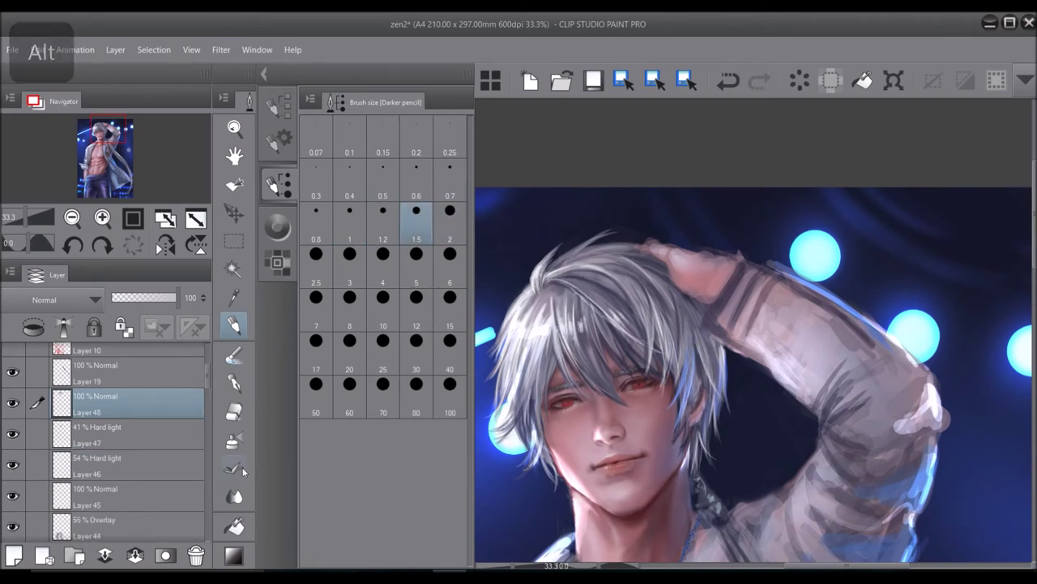
key("bracketleft")
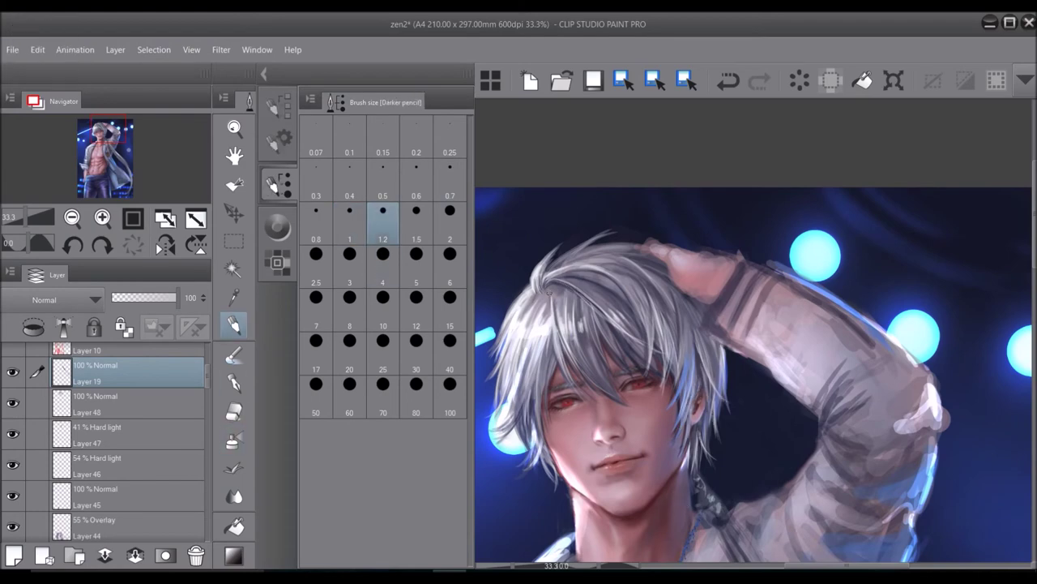
key("alt+h")
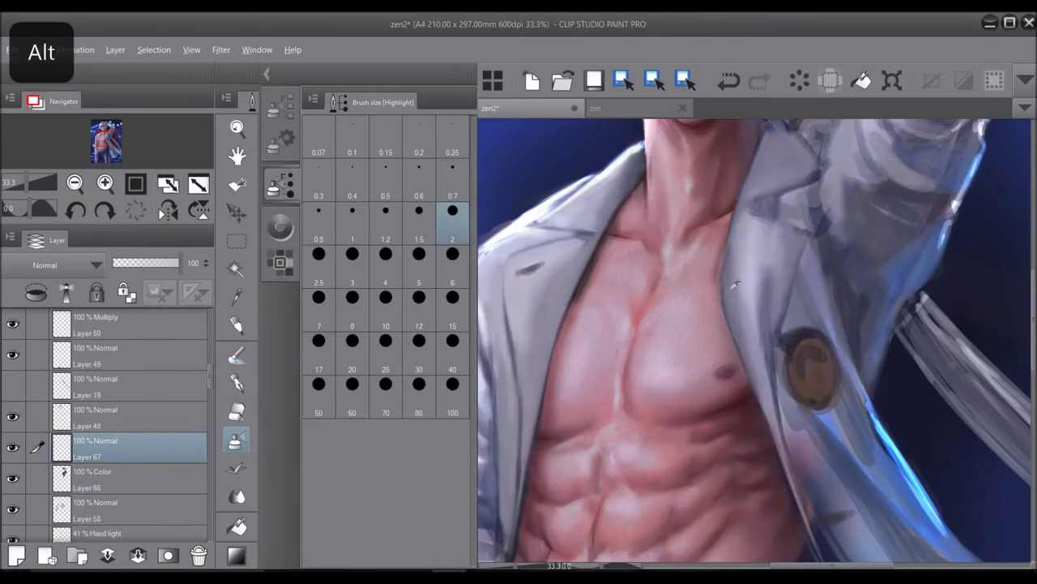
Define the coat lapel beside the chest on Layer 67 with the Darker pencil at size 1.2 and a sampled colour.
key("bracketleft")
key("bracketleft")
key("bracketleft")
key("bracketleft")
key("bracketleft")
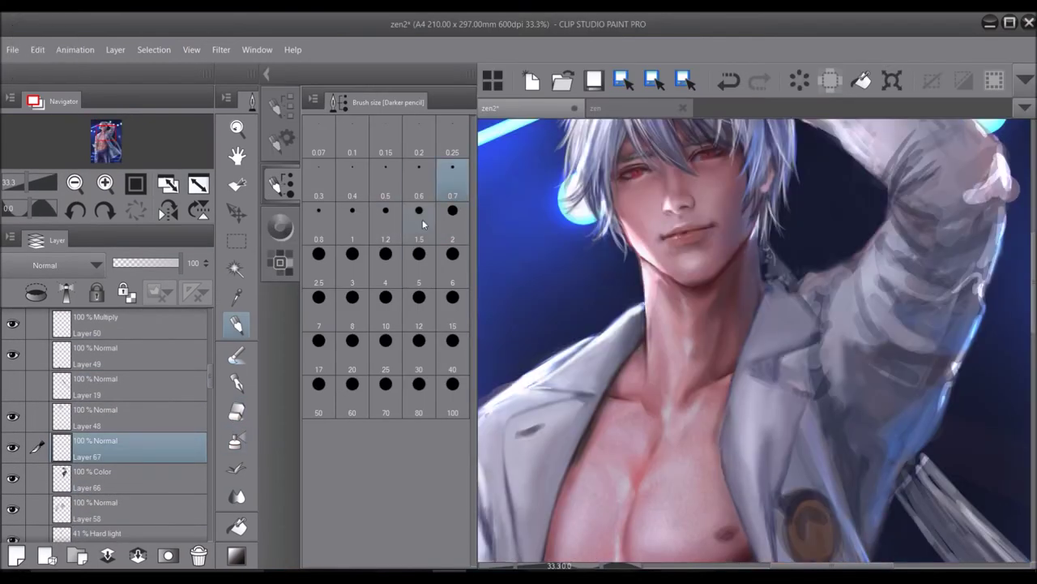
key("bracketright")
key("bracketright")
key("bracketright")
key("alt")
left_click_drag(747, 362, 725, 409)
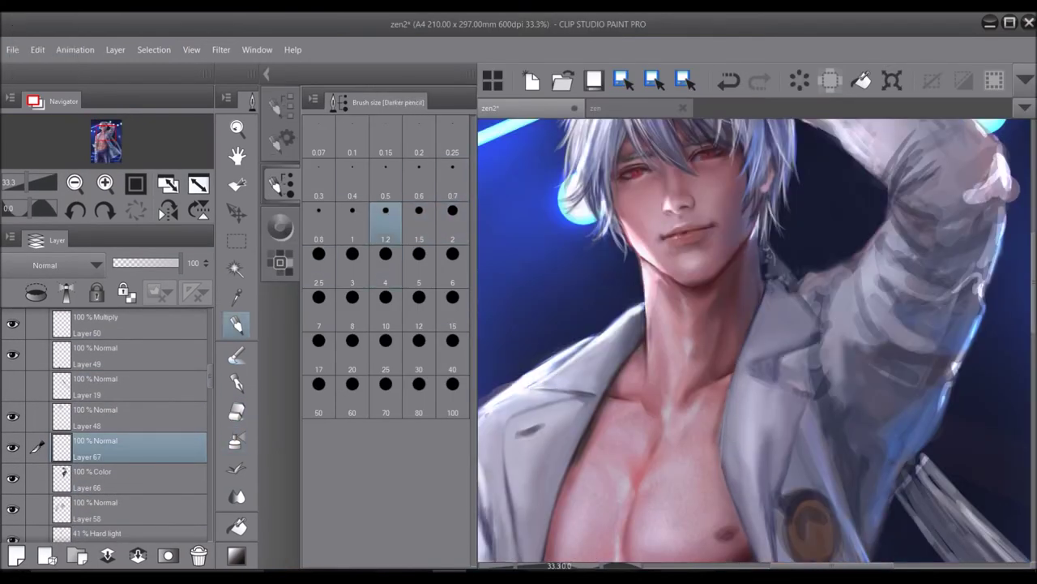
Shade the coat lapels and buttonhole with the Highlight airbrush, enlarging it to size 1.5.
key("b")
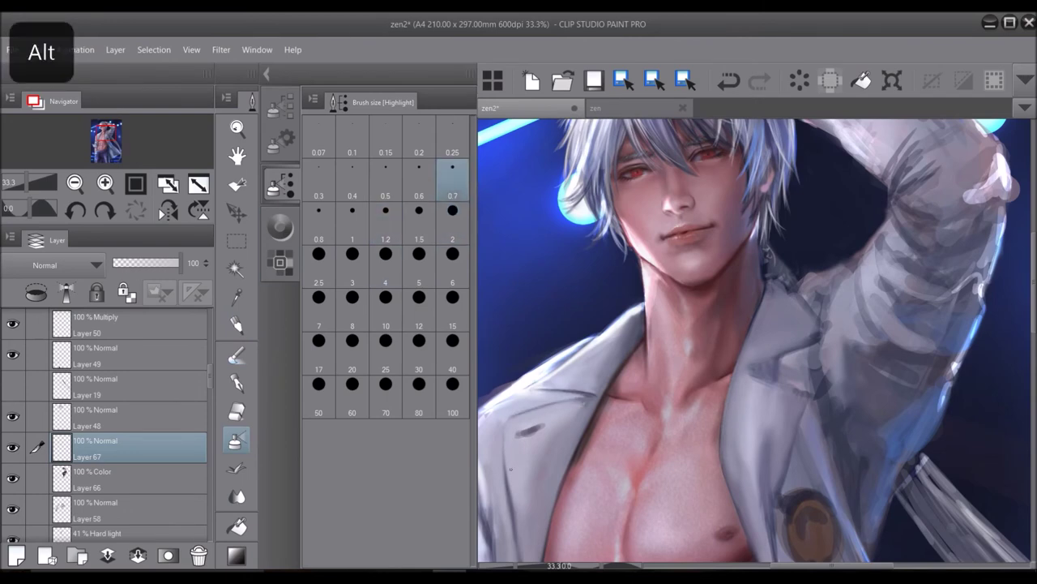
key("bracketright")
key("bracketright")
key("bracketright")
key("bracketright")
key("bracketright")
key("bracketright")
key("bracketright")
key("bracketright")
scroll(770, 340, "down", 2)
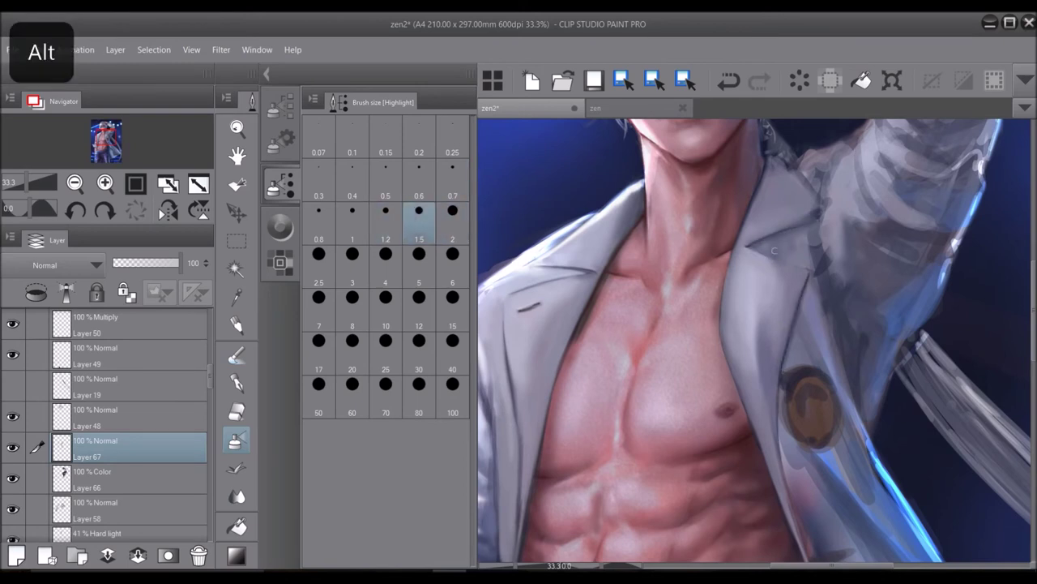
Smooth the collar and lapel folds with the Highlight airbrush at size 5.
key("bracketright")
key("bracketright")
key("bracketright")
key("bracketright")
key("bracketright")
scroll(516, 208, "up", 2)
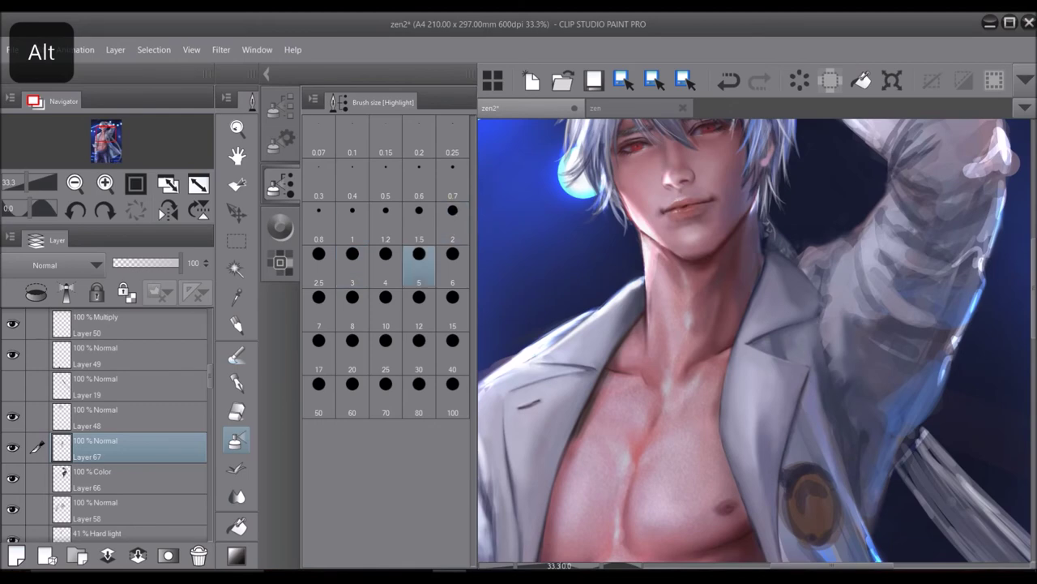
Undo the last stroke and even out the collar and coat front with the Highlight airbrush at size 6.
key("ctrl+z")
key("bracketright")
key("bracketright")
key("bracketright")
key("bracketright")
key("bracketright")
key("bracketright")
scroll(845, 293, "down", 2)
key("bracketright")
key("bracketright")
key("bracketright")
key("bracketright")
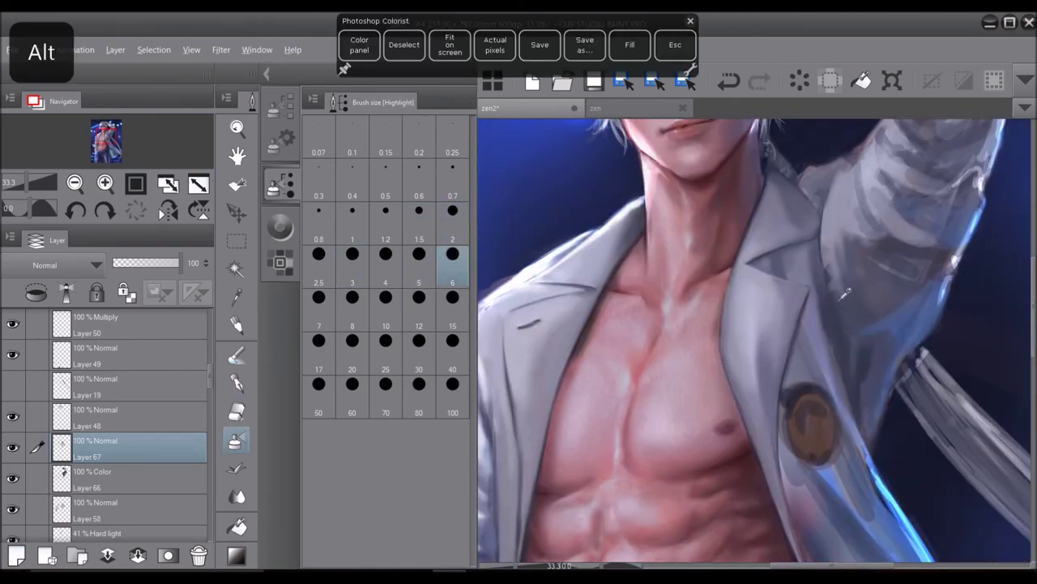
Blend the upper sleeve below the raised arm with the Highlight airbrush, reducing its size for smaller folds.
left_click_drag(845, 293, 927, 279)
key("bracketleft")
key("bracketleft")
key("bracketleft")
key("bracketleft")
key("bracketleft")
scroll(981, 342, "up", 3)
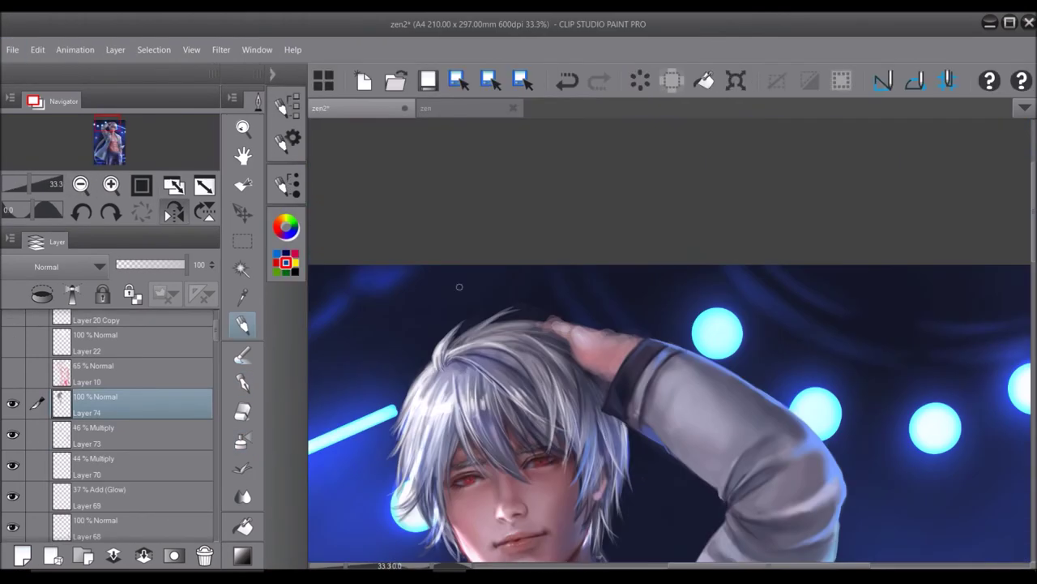
Refine the outline and shading of the raised hand with the pen and airbrush, comparing mirrored views.
key("h")
key("p")
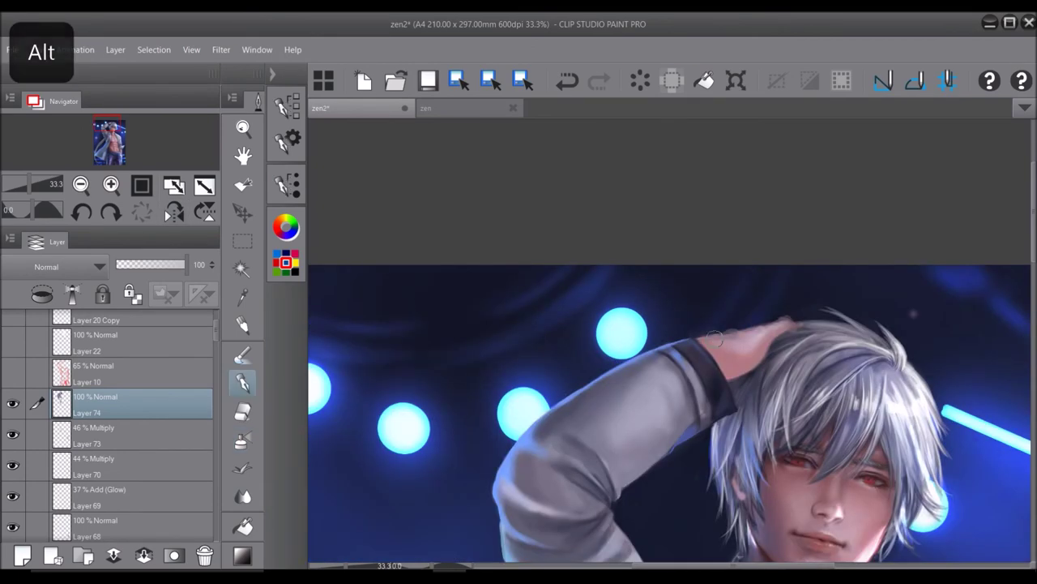
left_click(173, 212)
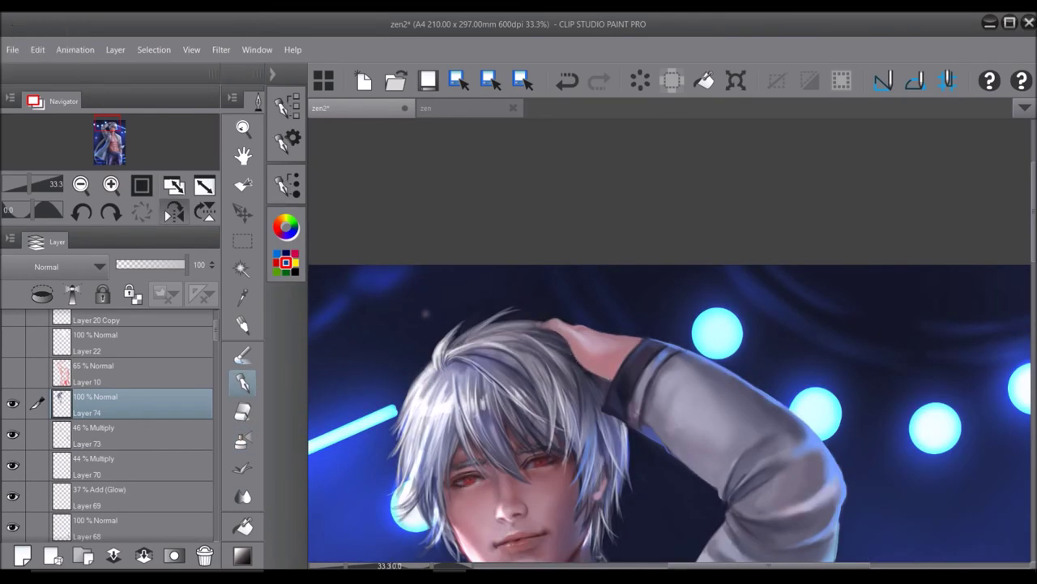
key("j")
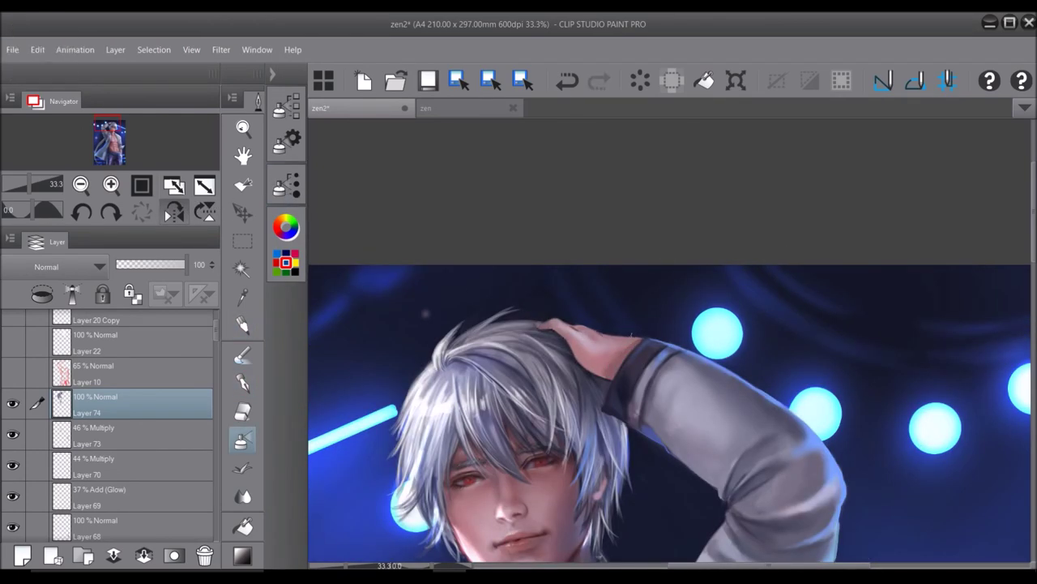
key("h")
key("ctrl+minus")
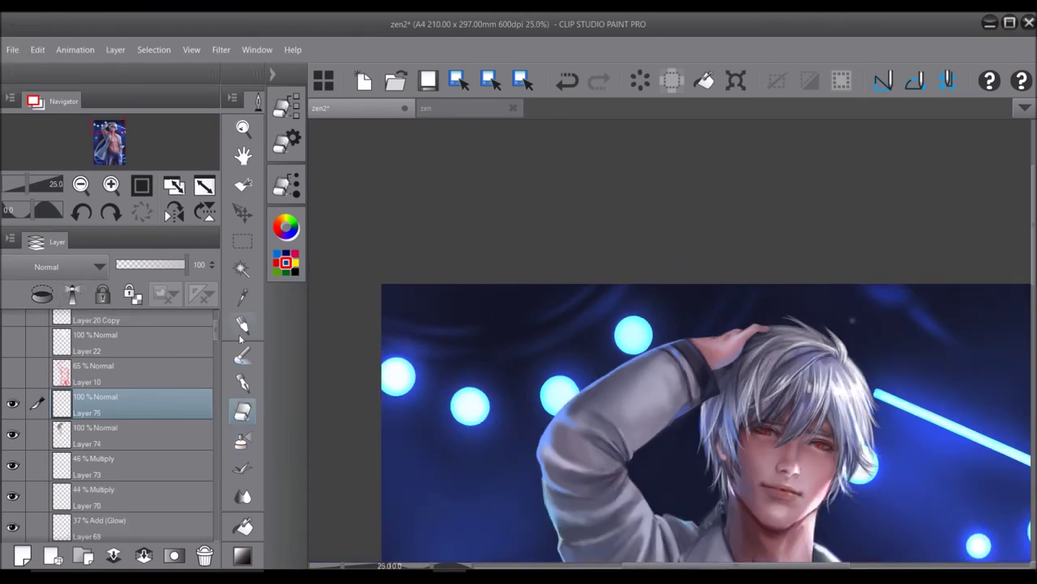
Touch up the raised hand with the pen, show the brush sizes and undo the last stroke, checking the mirrored figure.
key("p")
left_click(287, 185)
key("ctrl+z")
key("alt")
key("h")
key("ctrl+minus")
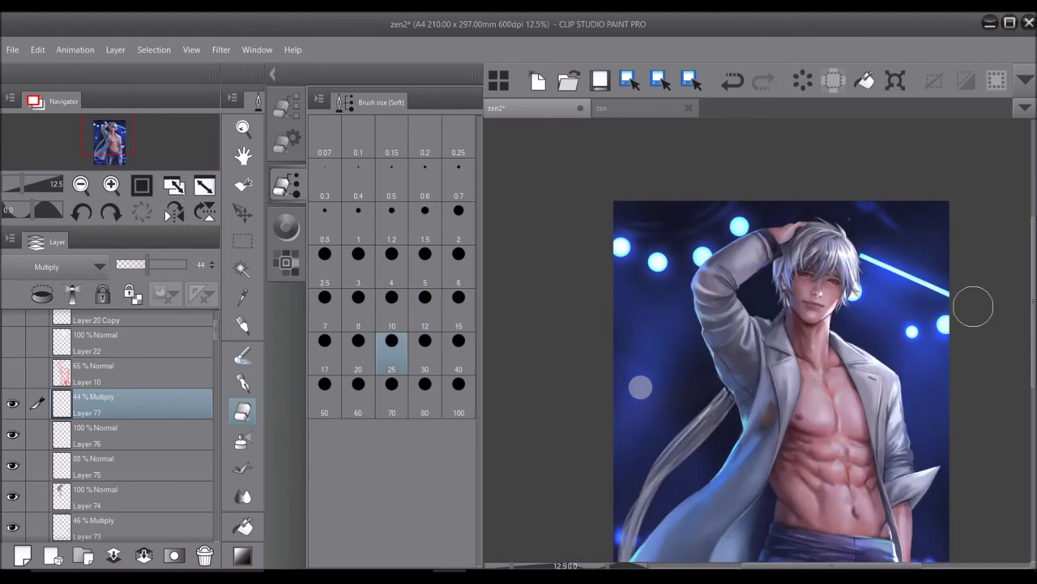
Draw the seam line and pocket outline on the lower coat with the Darker pencil at size 1.2.
key("ctrl+plus")
scroll(758, 340, "down", 10)
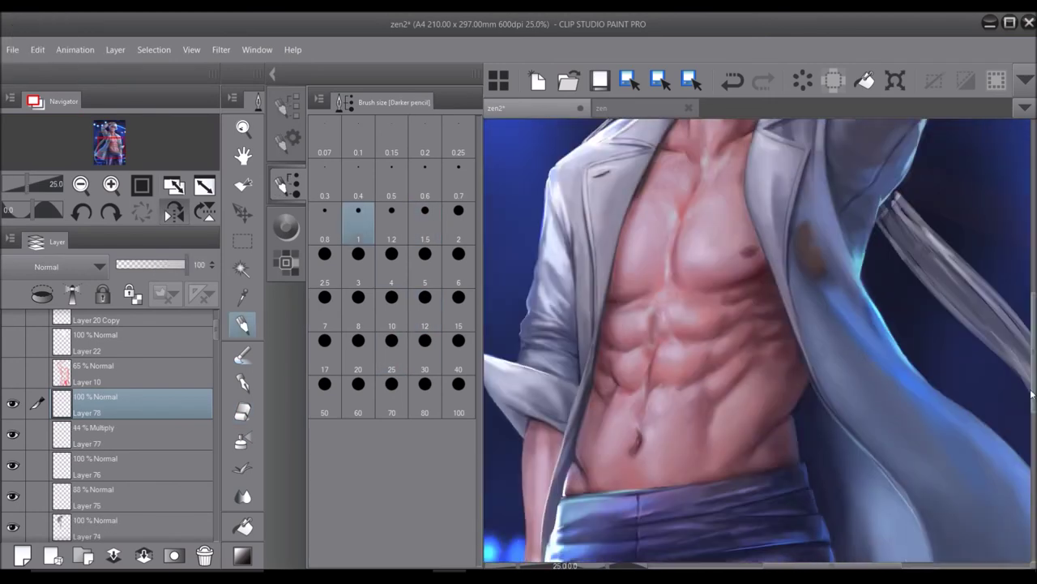
key("ctrl+minus")
key("ctrl+plus")
left_click(392, 219)
Set the coat shading layer to Overlay at 72% opacity and add a new layer.
left_click(69, 266)
left_click(73, 497)
left_click_drag(184, 264, 152, 265)
key("ctrl+shift+n")
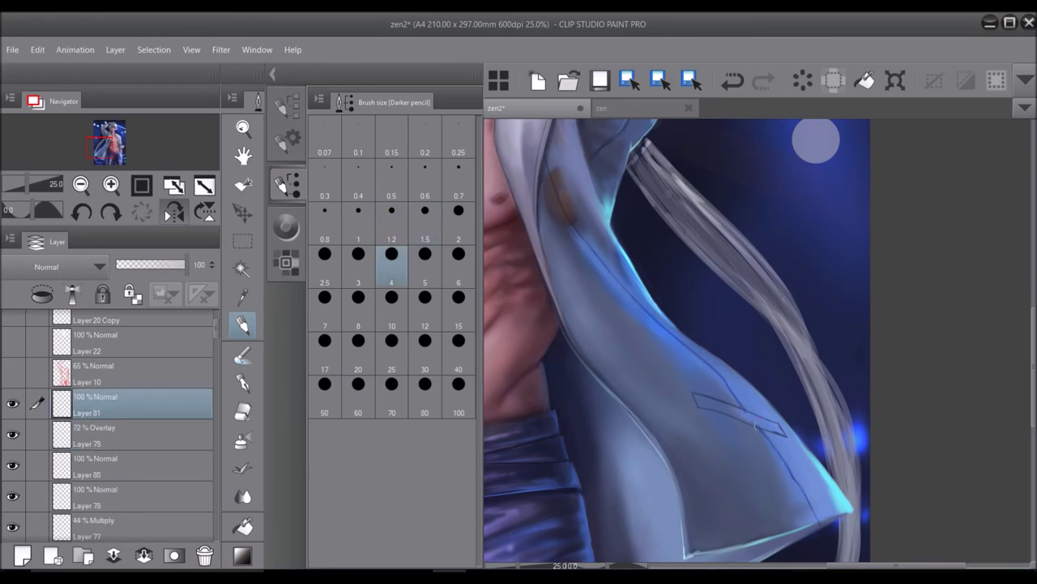
Shade the coat pocket and seam with the Highlight airbrush at sizes 2 and 0.6.
left_click(243, 440)
left_click(459, 211)
left_click_drag(697, 397, 755, 418)
left_click(424, 180)
scroll(677, 340, "up", 5)
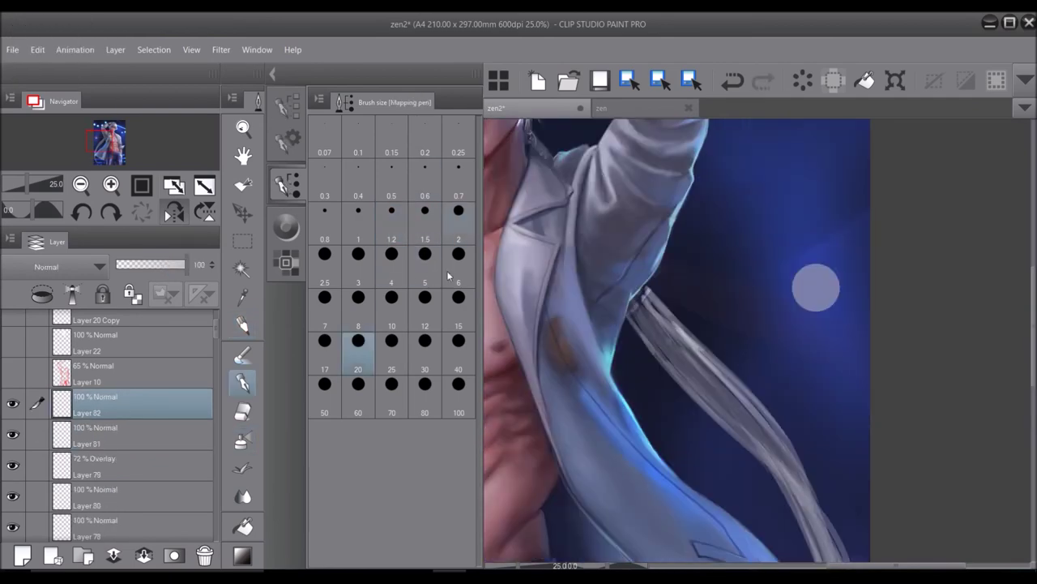
Draw a round button on the coat lapel on a new layer with the Darker pencil at size 1.5, undoing the last stroke.
left_click(243, 324)
left_click(29, 556)
left_click(424, 219)
key("ctrl+z")
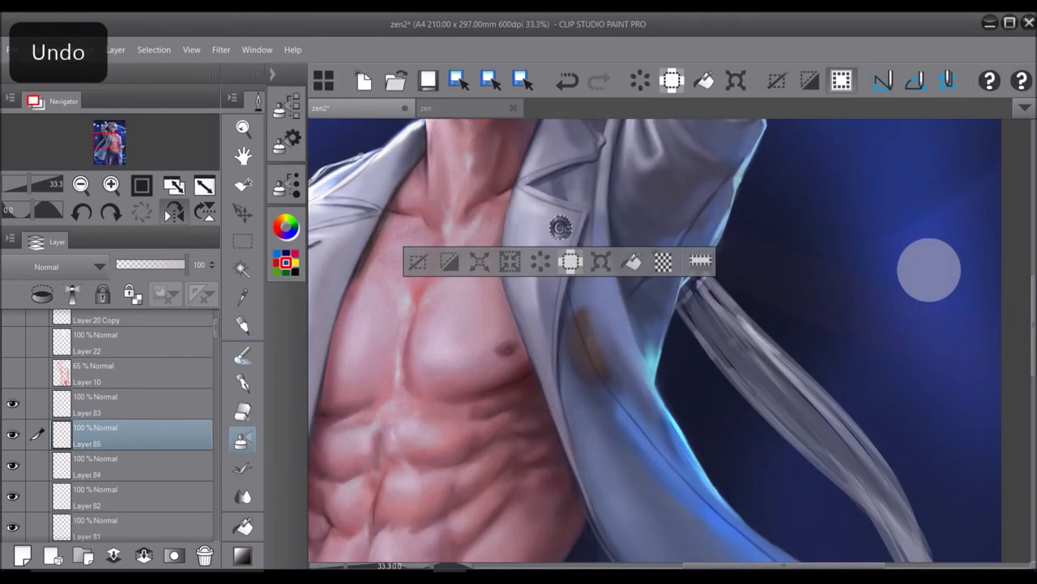
Shade the lapel button with the Highlight airbrush at size 2 on new layers.
left_click(242, 440)
key("ctrl+shift+n")
left_click(459, 219)
key("ctrl+plus")
key("alt")
key("ctrl+shift+n")
key("ctrl+shift+n")
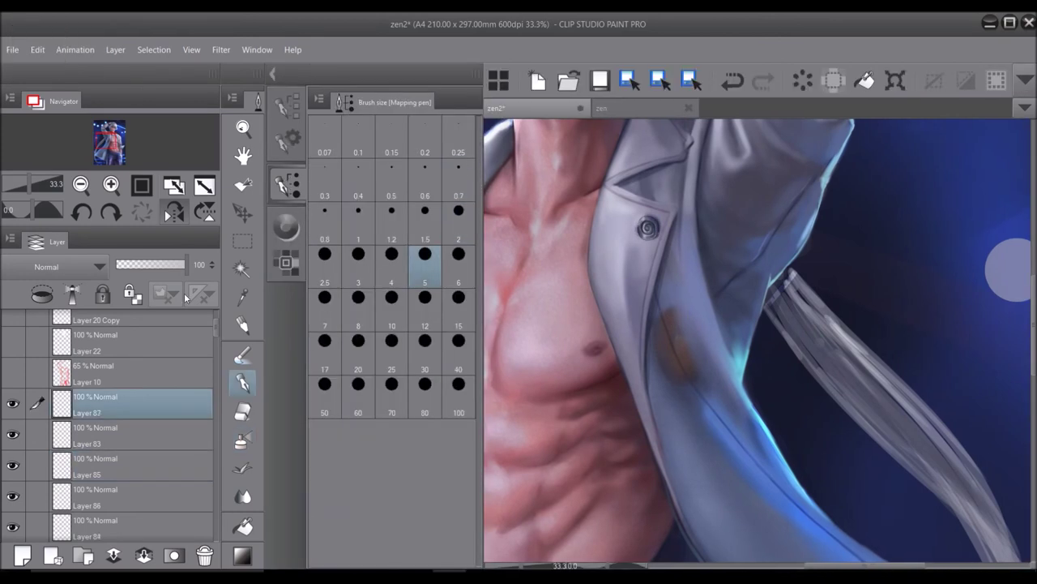
Draw a shield badge with a Z emblem over the coat's brown patch, redoing the first stroke with finer lines at size 0.7.
left_click_drag(677, 312, 689, 365)
key("ctrl+z")
left_click(358, 211)
left_click(459, 179)
left_click_drag(683, 312, 681, 378)
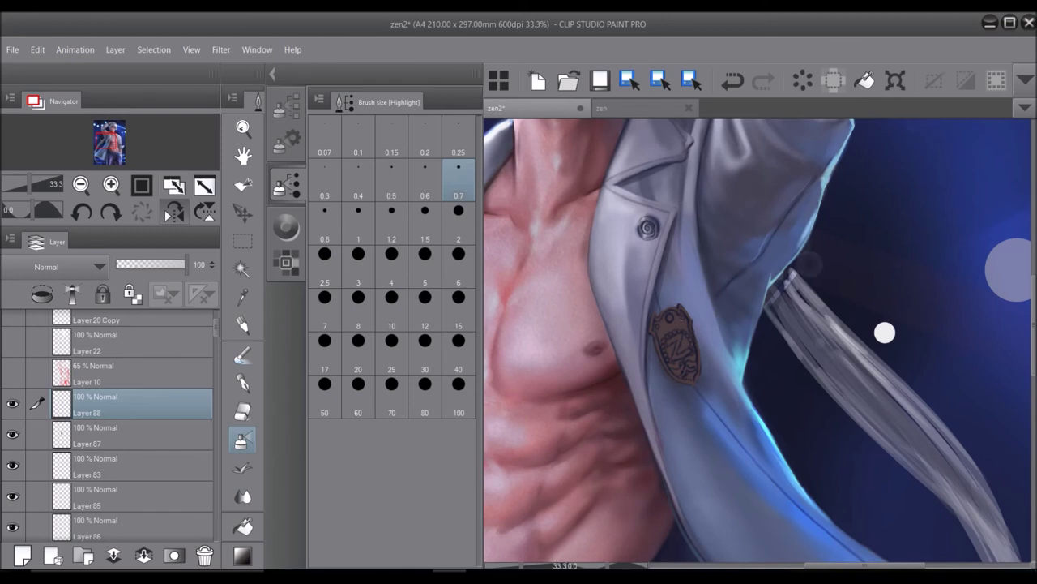
Shade the badge's dark areas and rim on new layers with the Darker pencil and Highlight airbrush, cleaning up with the eraser.
left_click_drag(672, 312, 681, 328)
left_click(130, 436)
left_click(242, 411)
left_click(243, 324)
key("ctrl+shift+n")
left_click(248, 440)
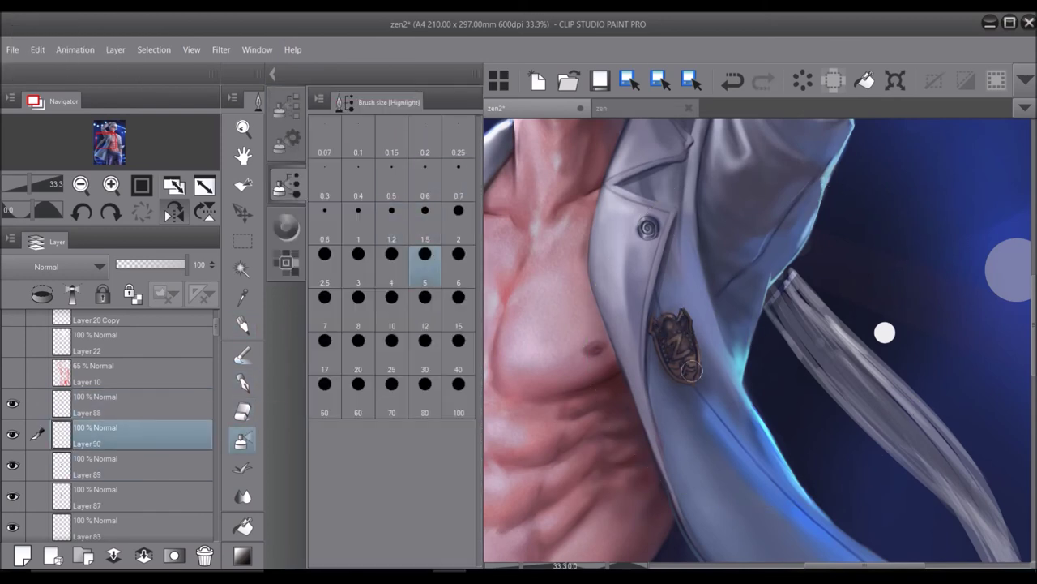
Paint the badge's metallic highlights on a new layer with the Highlight airbrush at sizes 0.7 and 0.5.
key("ctrl+shift+n")
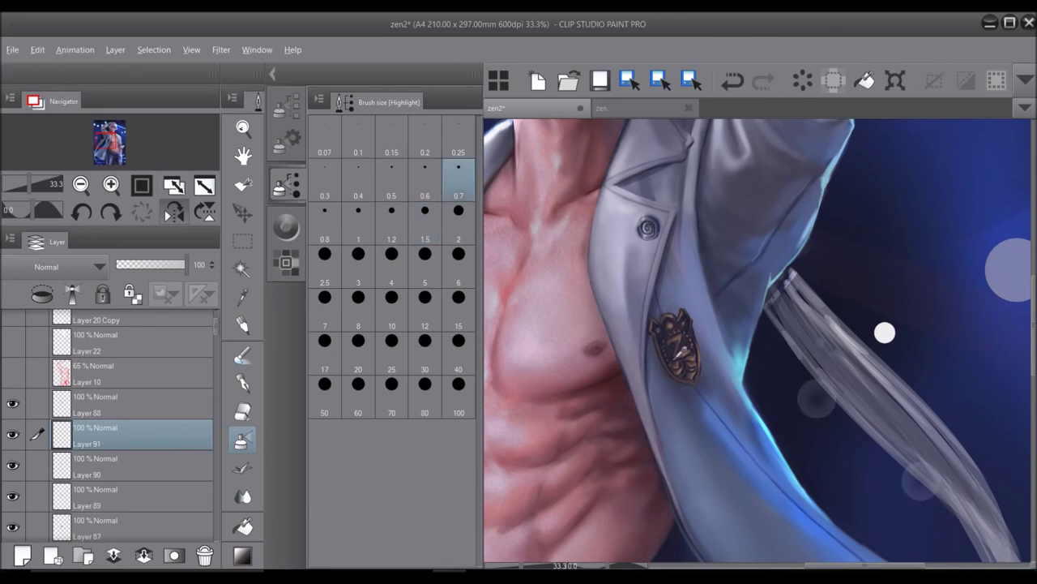
key("bracketleft")
key("bracketleft")
key("alt+bracketright")
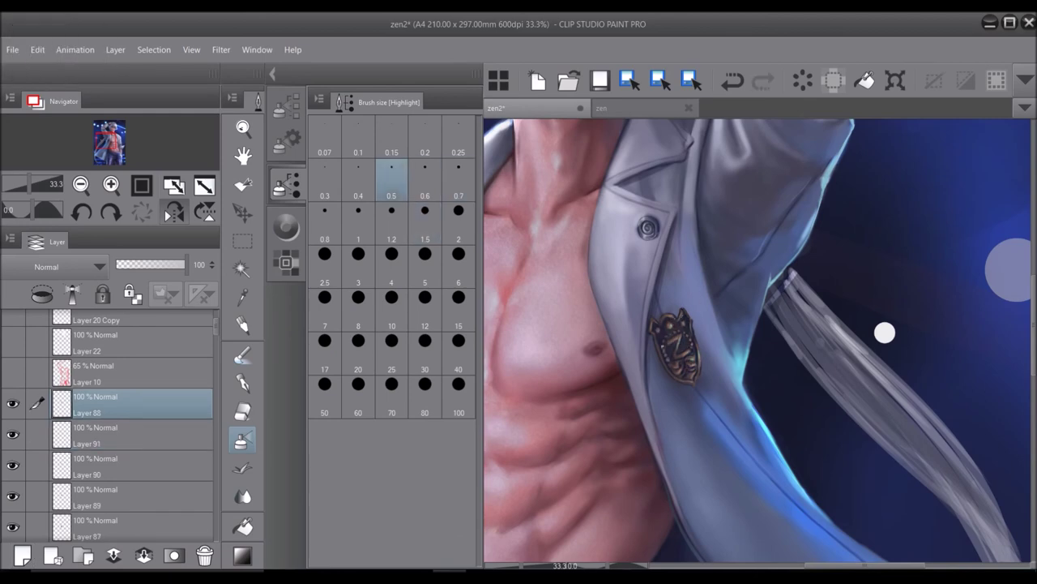
key("alt")
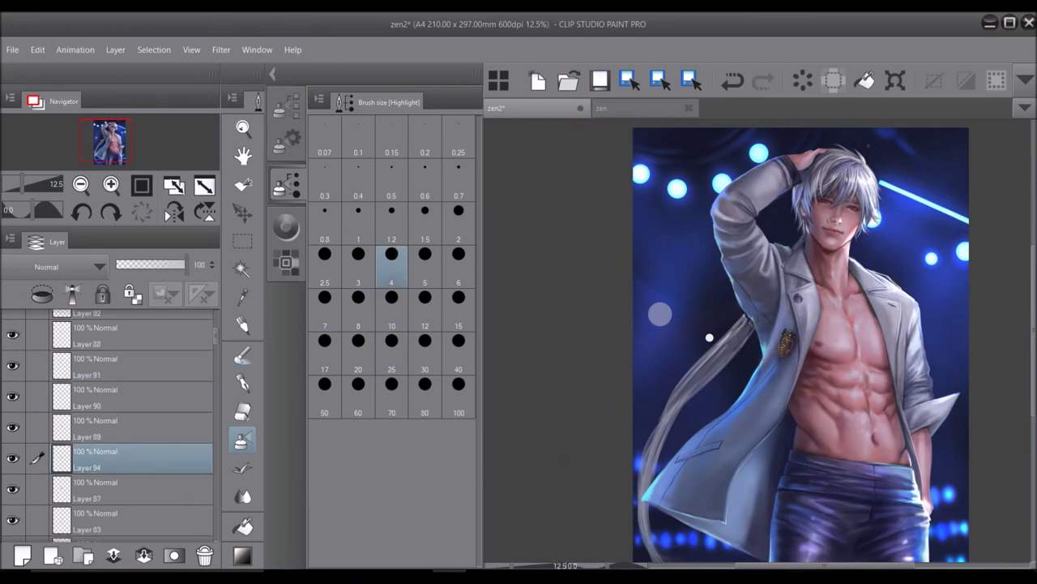
Rework the long trailing hair on Layer 19 with the Highlight airbrush at sizes 1.5 and 2, comparing mirrored views.
key("h")
key("e")
key("ctrl+z")
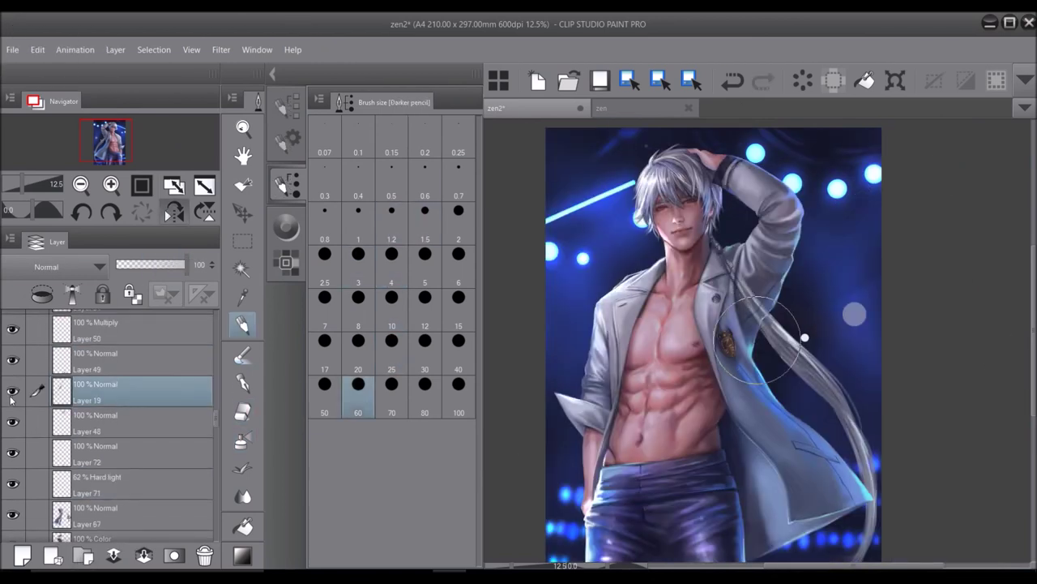
key("alt")
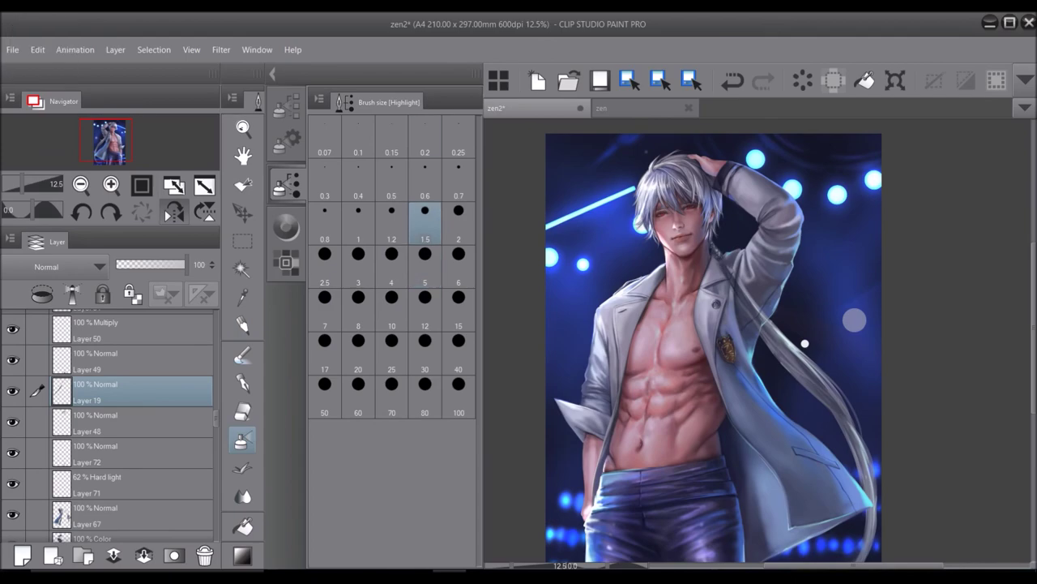
left_click(392, 223)
left_click(173, 212)
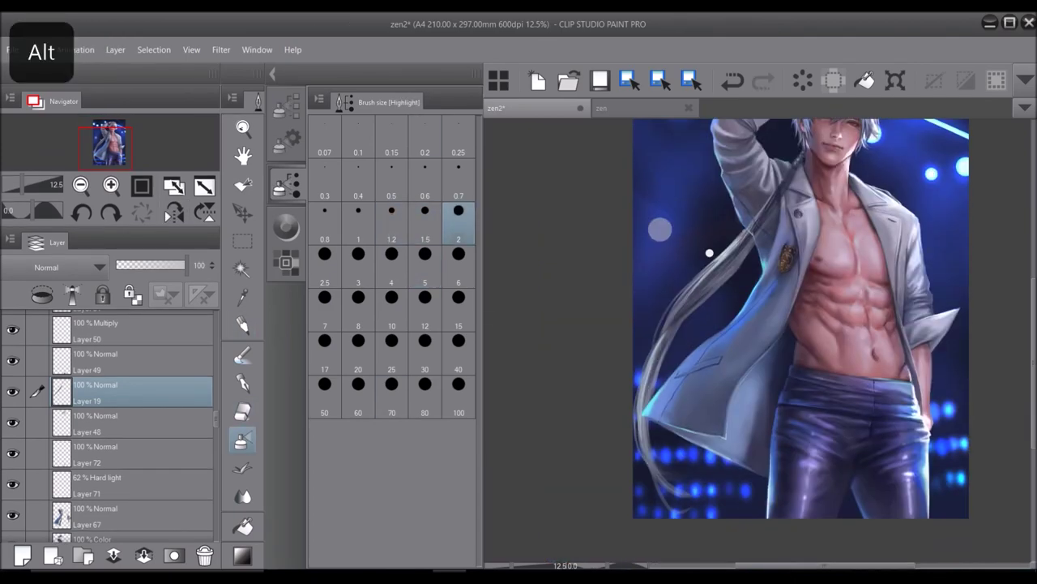